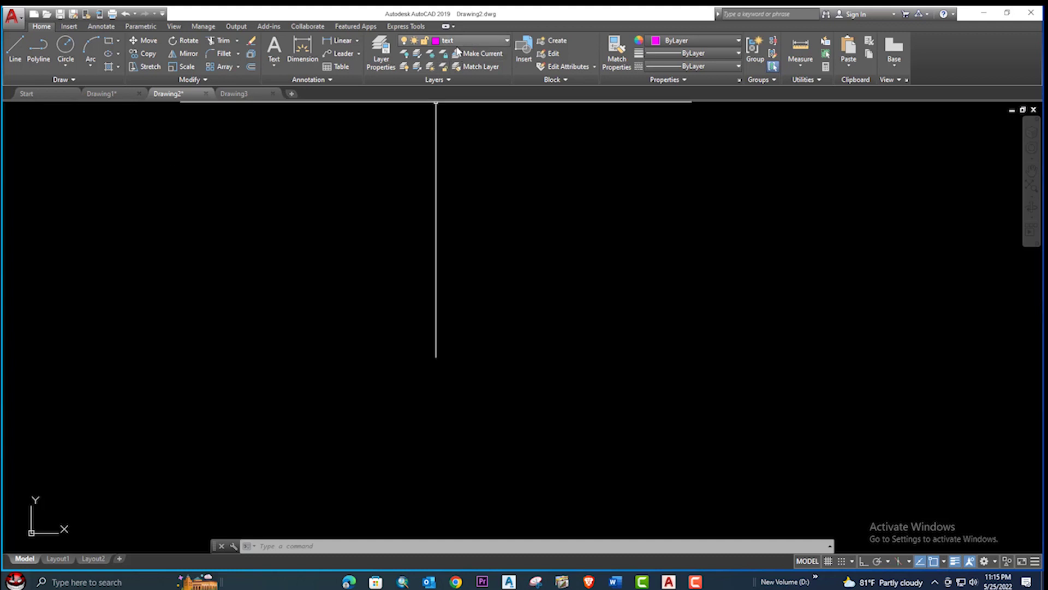
# Step: Create a new layer named Layer1 in the Layer Properties Manager and confirm it in the layer list
pyautogui.click(473, 40)
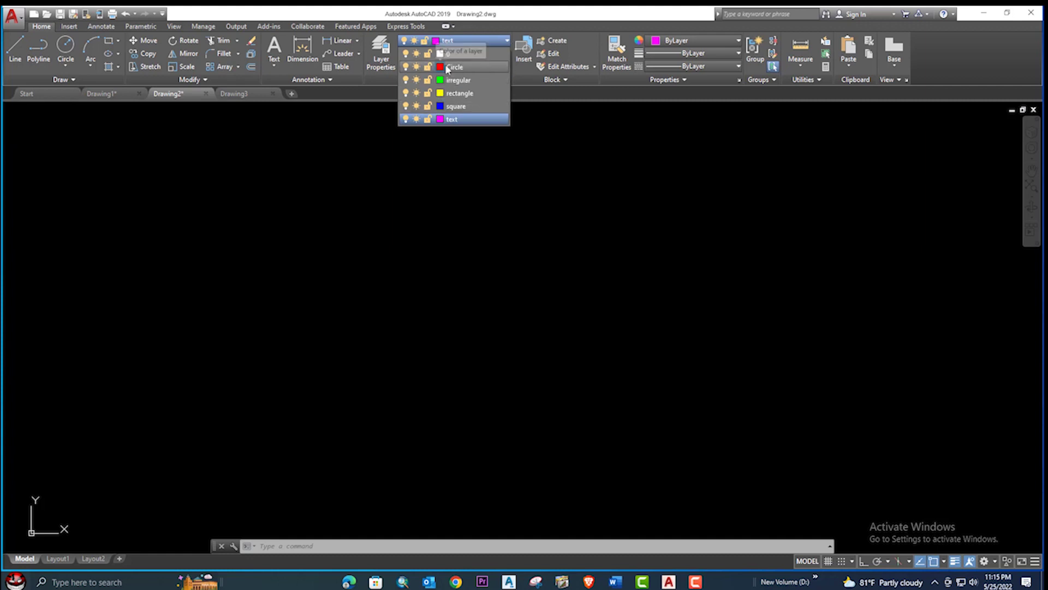
pyautogui.click(399, 131)
pyautogui.click(361, 137)
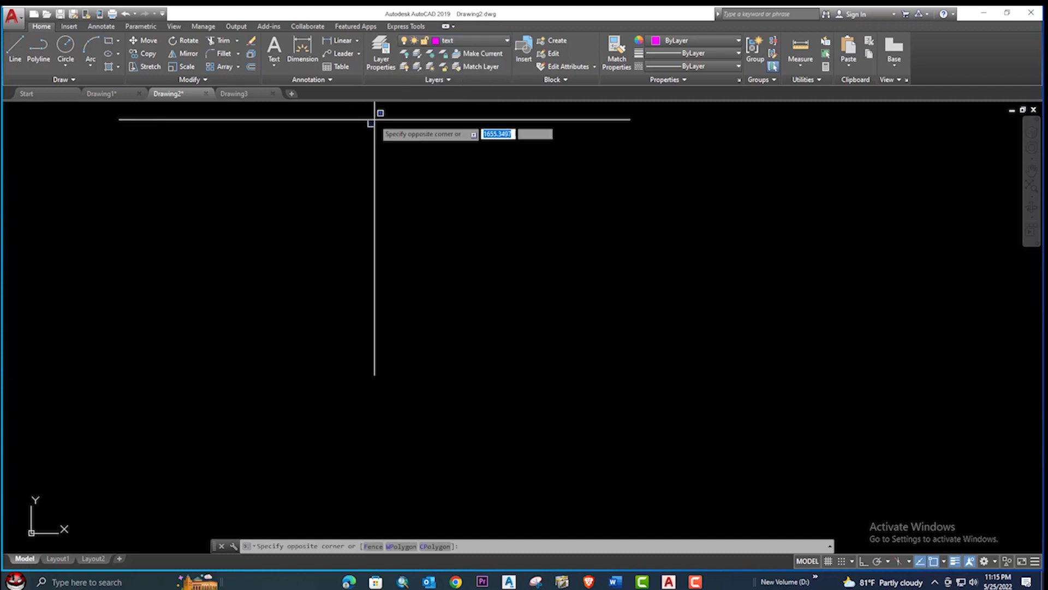
pyautogui.click(381, 55)
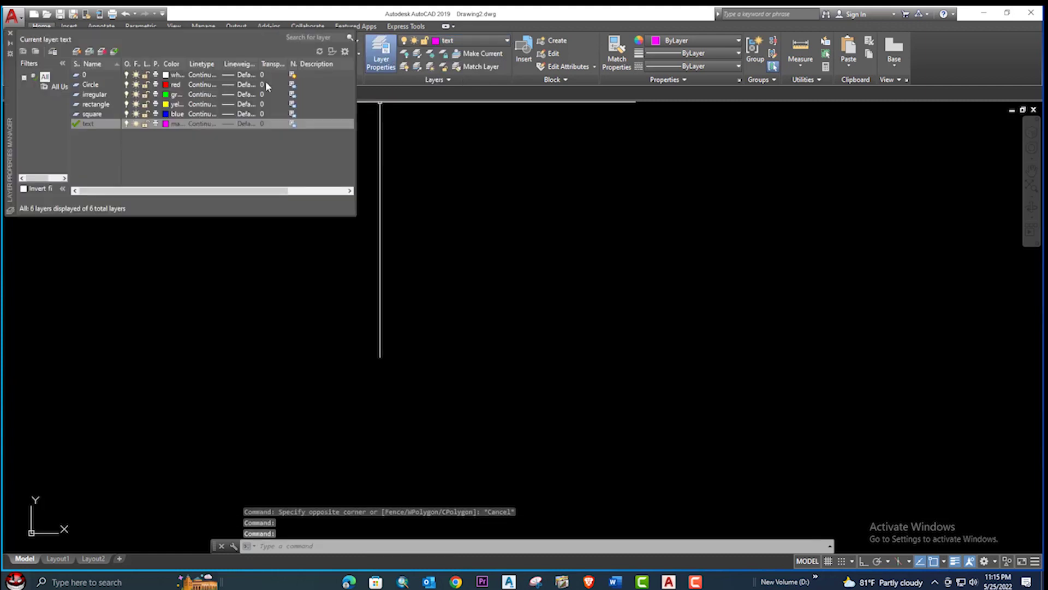
pyautogui.click(91, 52)
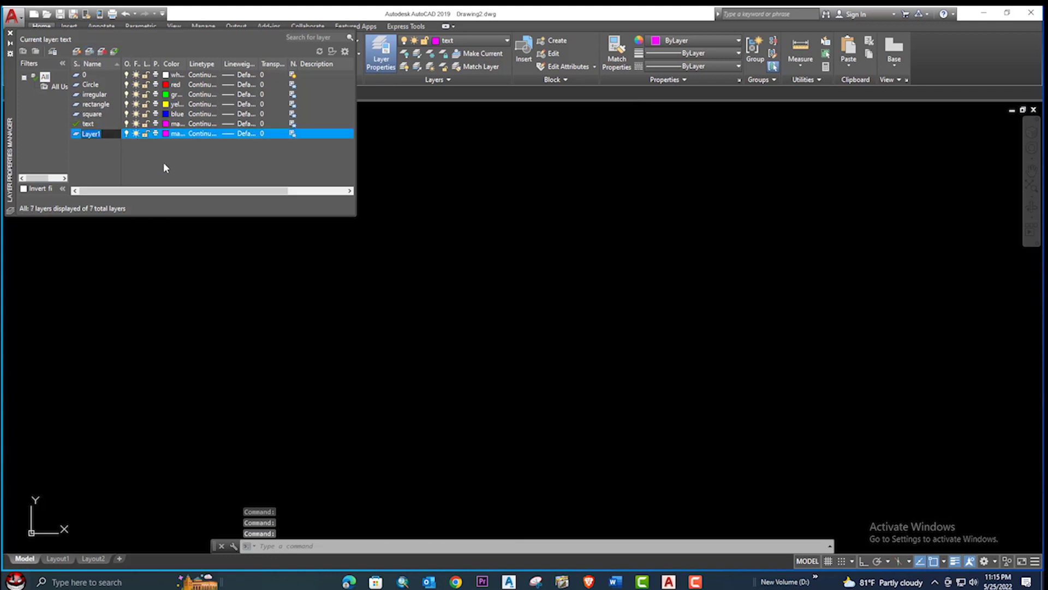
pyautogui.click(10, 33)
pyautogui.click(463, 40)
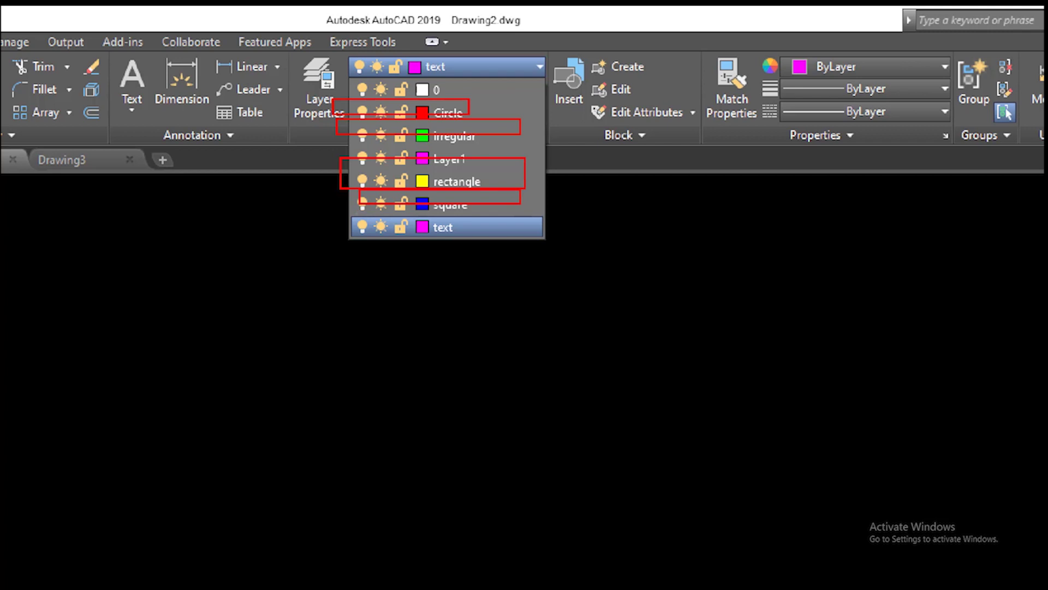
pyautogui.click(497, 63)
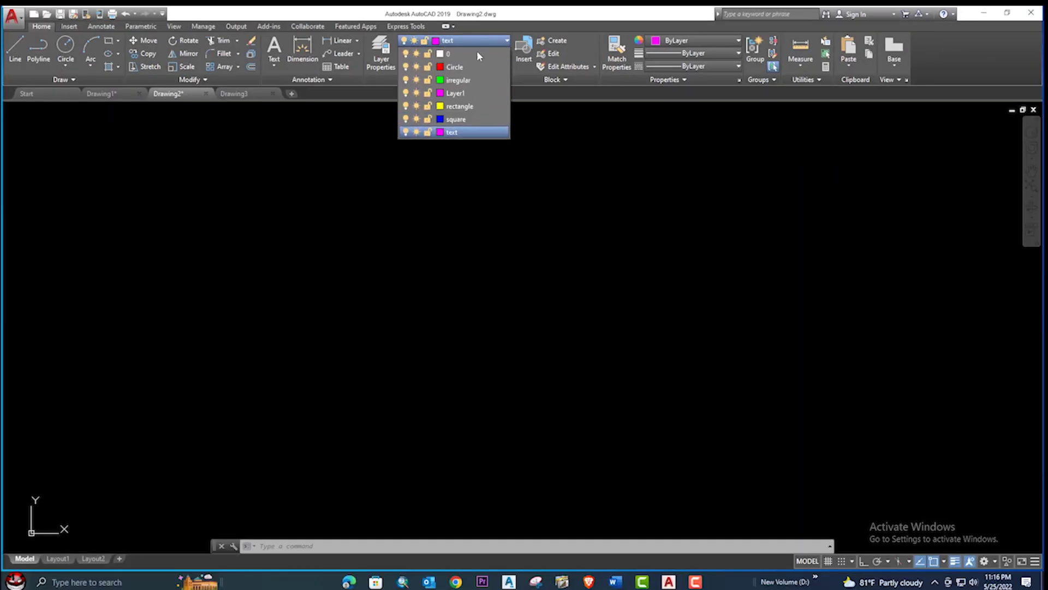
# Step: Draw a circle on the Circle layer in the left part of the canvas
pyautogui.click(460, 66)
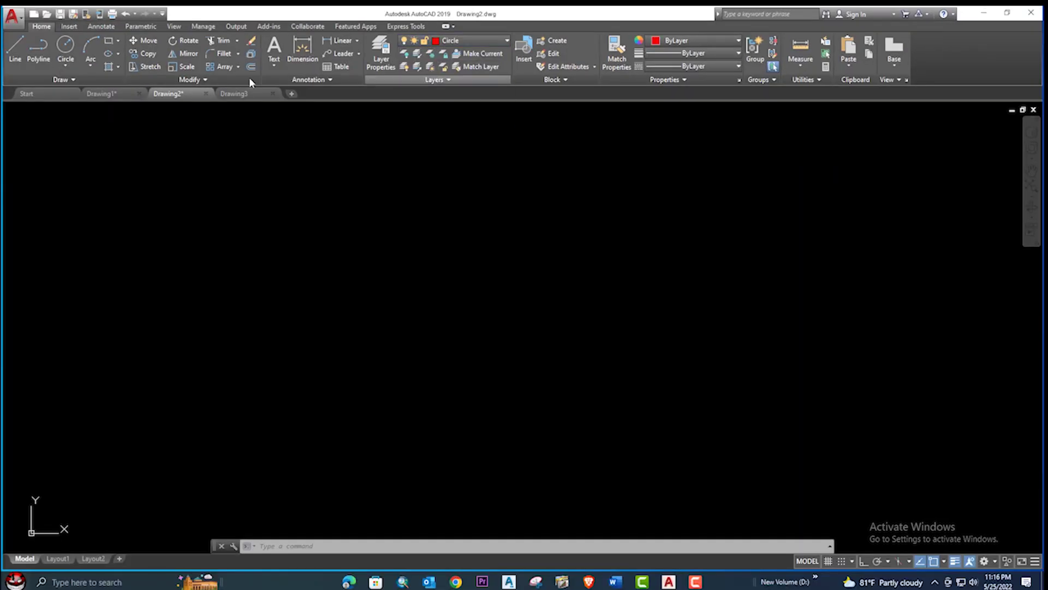
pyautogui.click(73, 53)
pyautogui.click(371, 237)
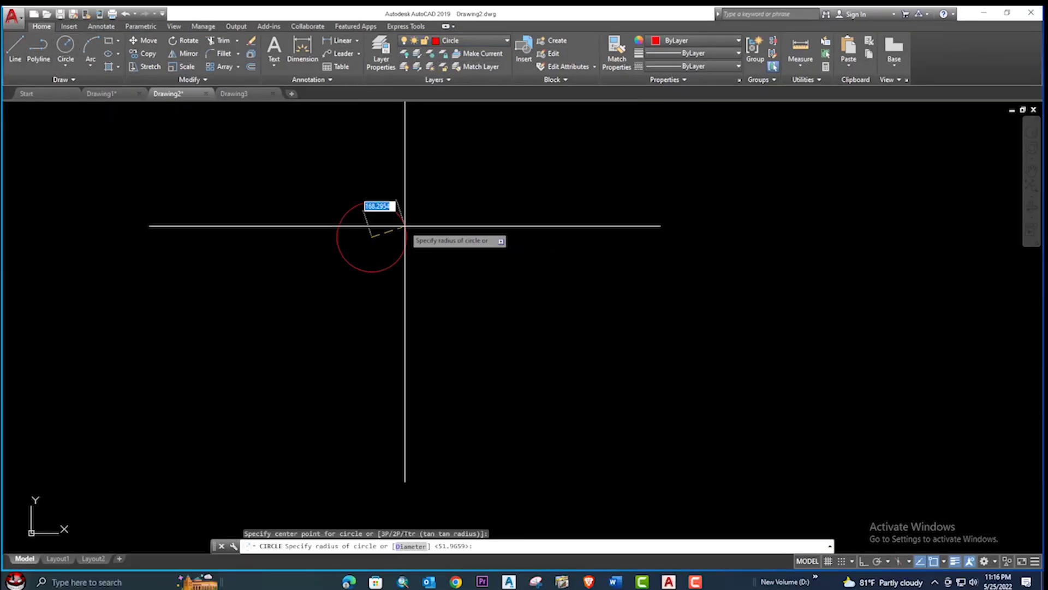
pyautogui.click(437, 225)
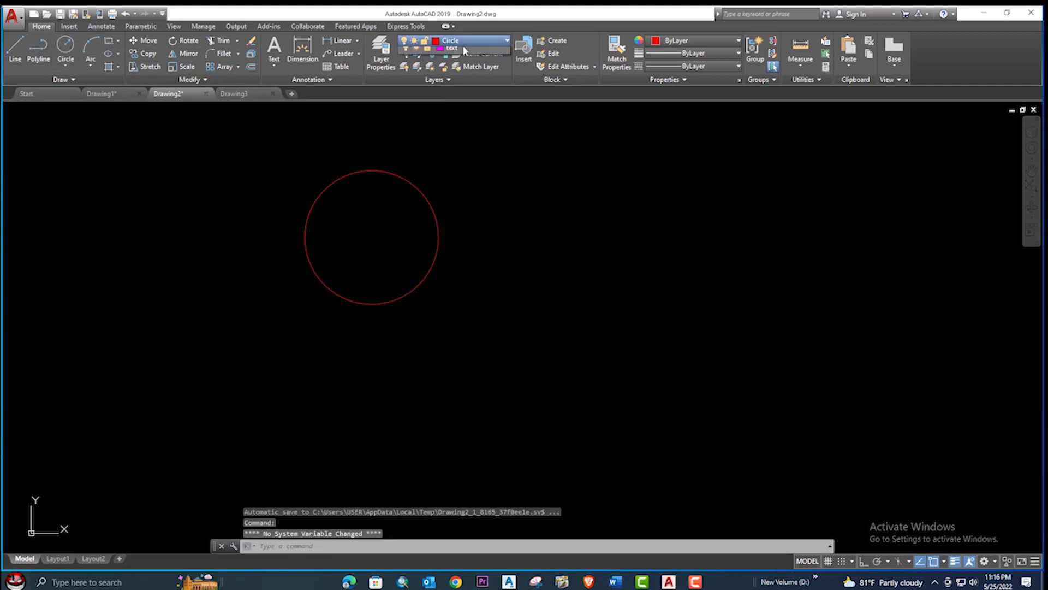
# Step: Draw a closed six-vertex irregular polyline on the irregular layer, right of the circle
pyautogui.click(463, 41)
pyautogui.click(459, 81)
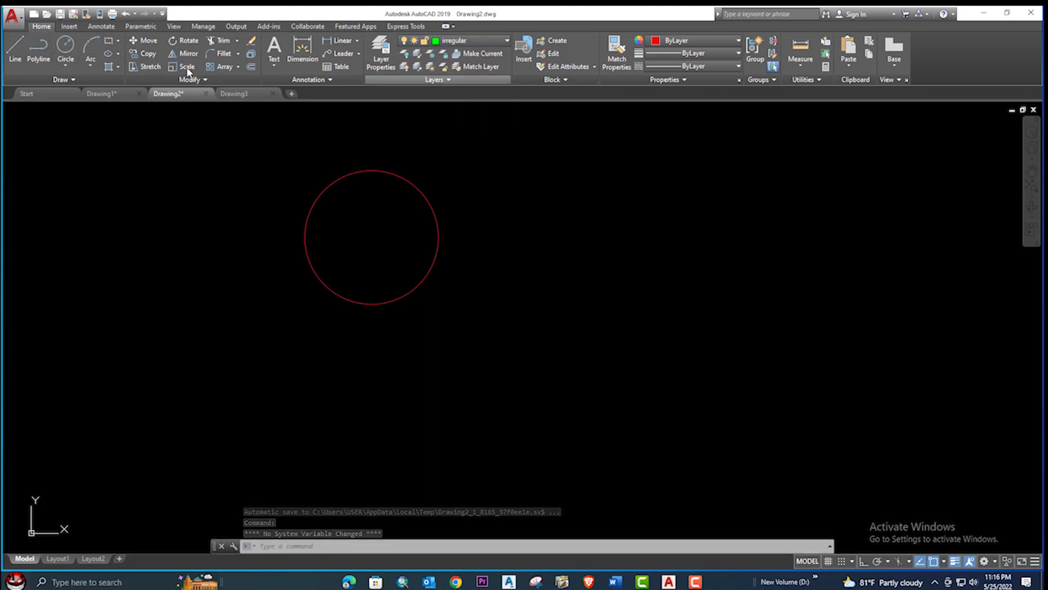
pyautogui.click(38, 49)
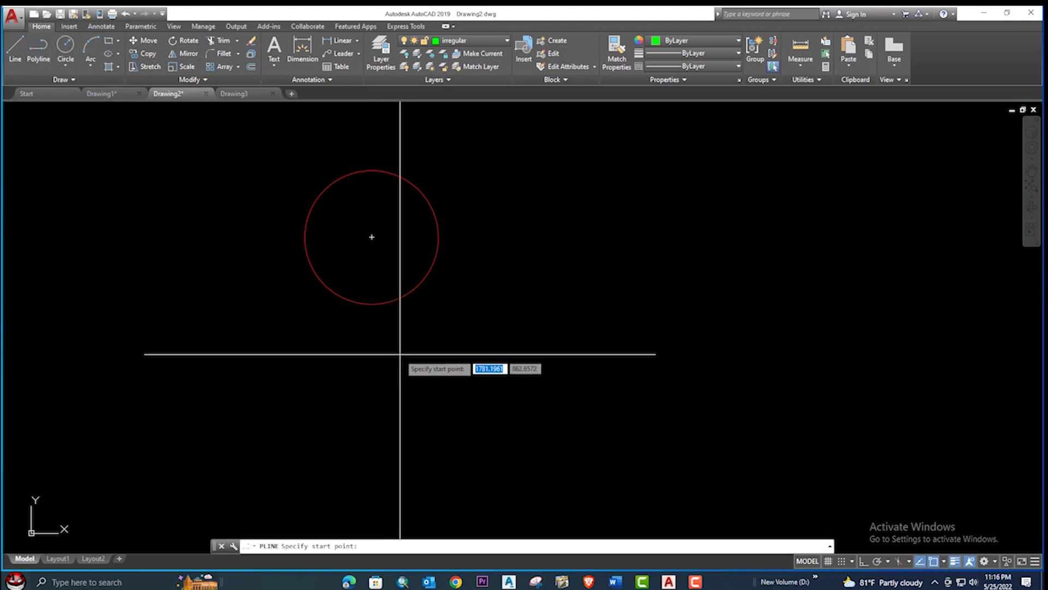
pyautogui.click(577, 184)
pyautogui.click(785, 181)
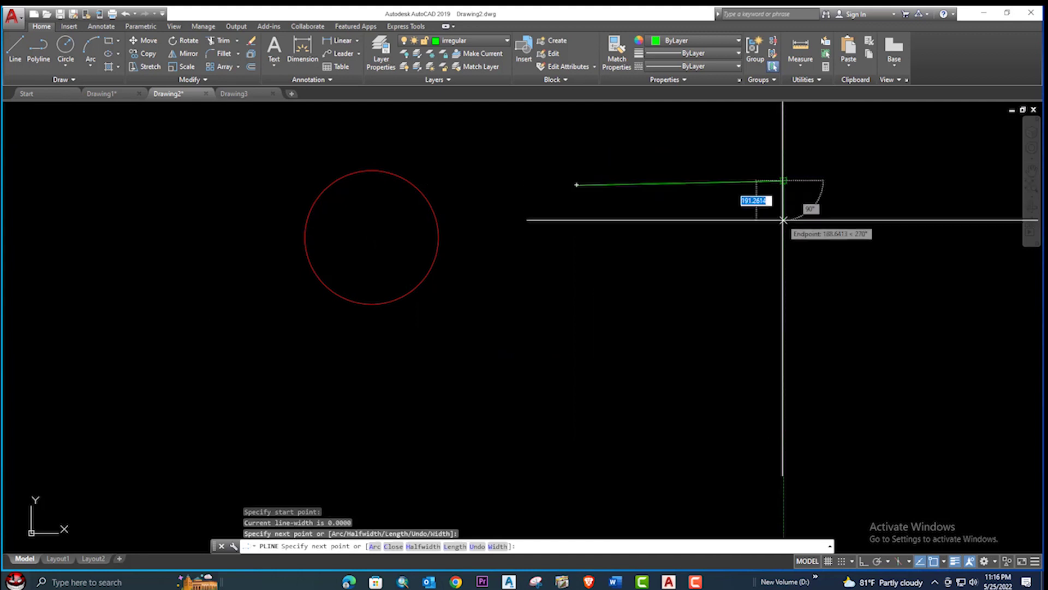
pyautogui.click(814, 224)
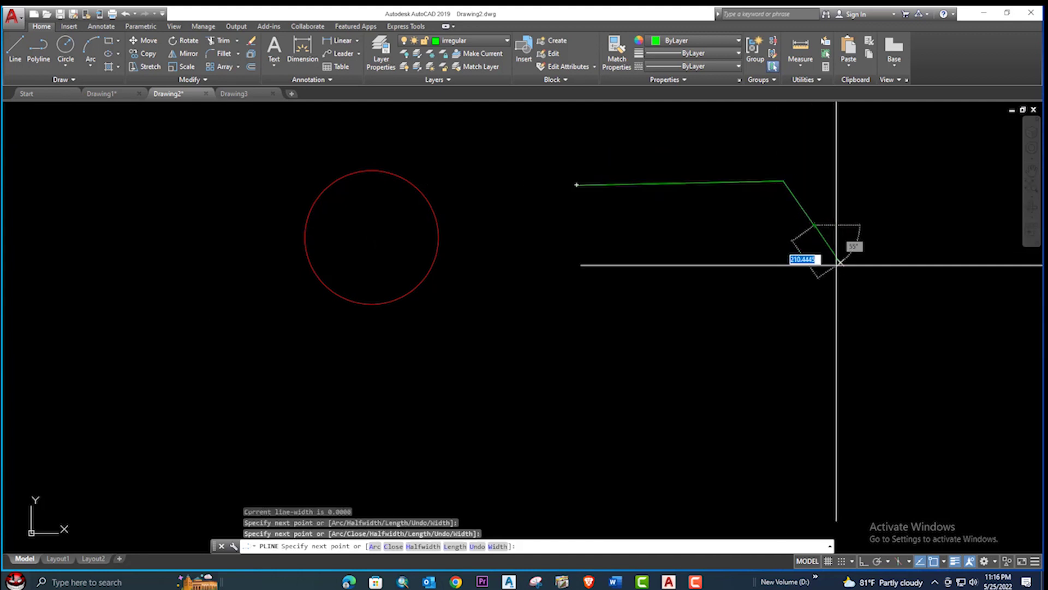
pyautogui.click(864, 283)
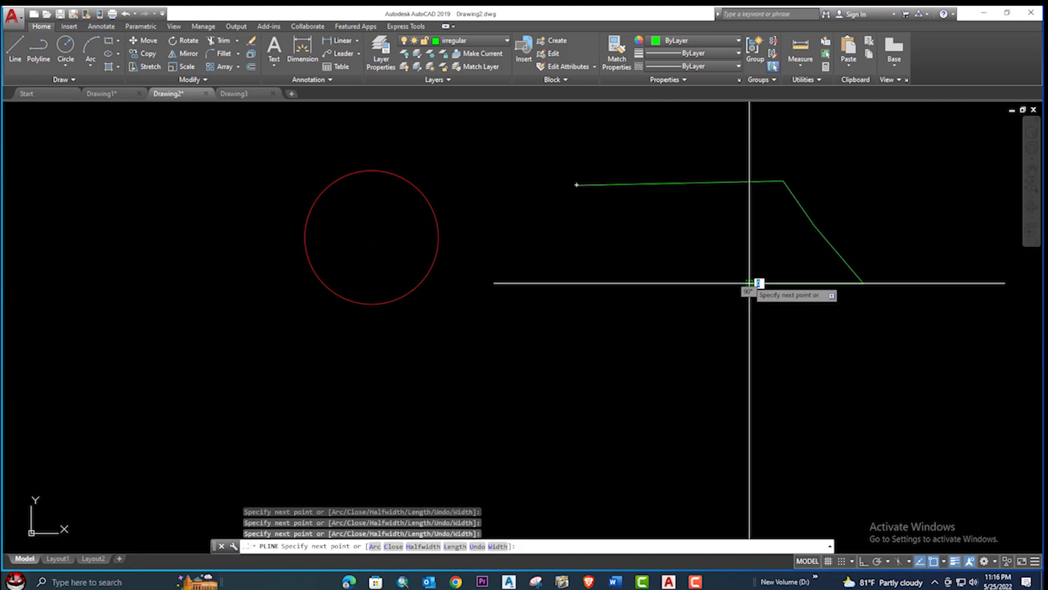
pyautogui.click(627, 283)
pyautogui.click(626, 226)
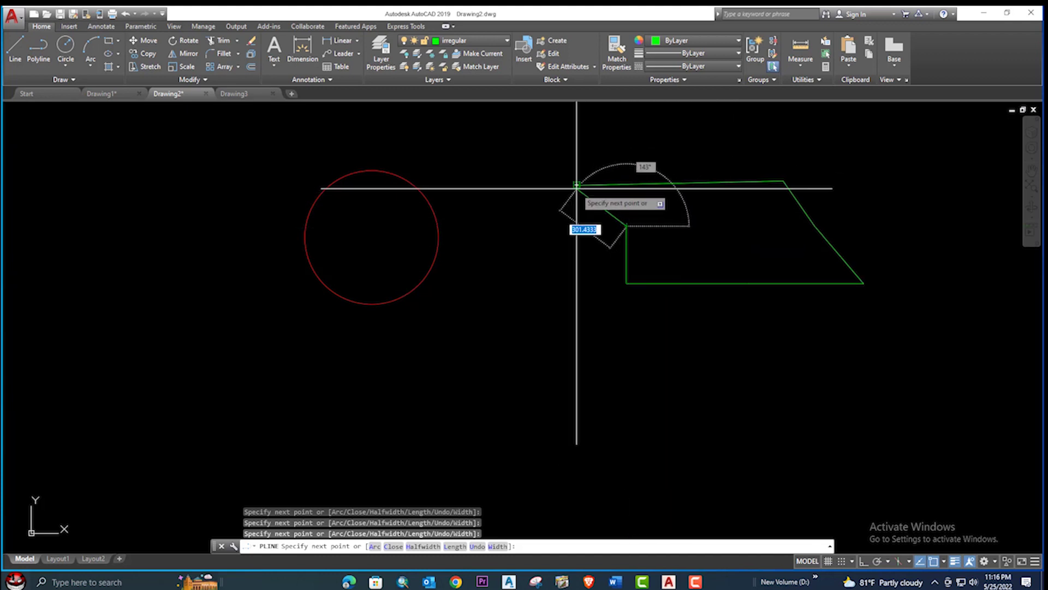
pyautogui.click(577, 185)
pyautogui.press('Return')
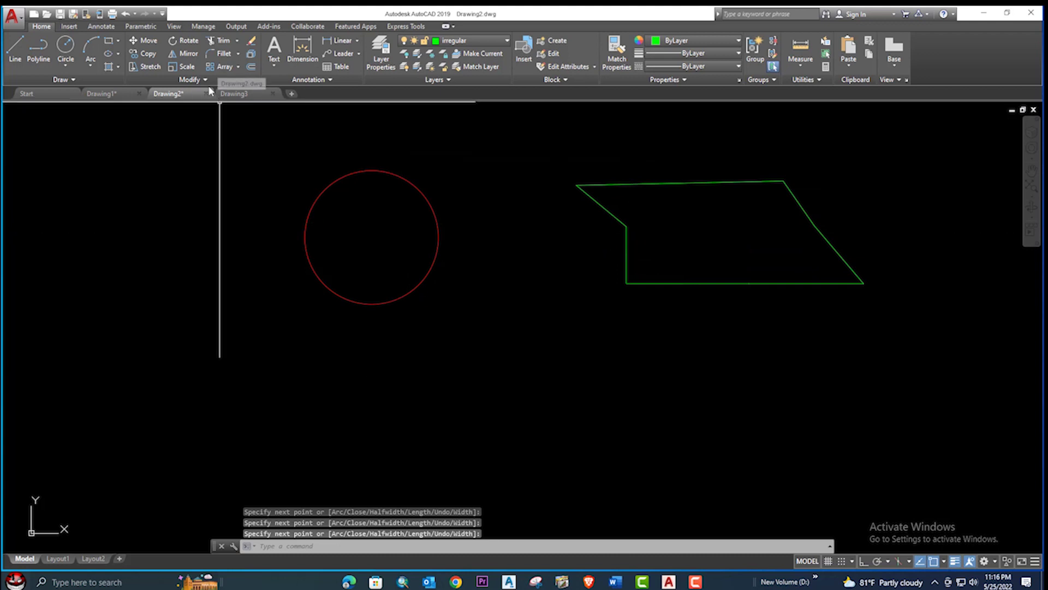
# Step: Draw a rectangle below the circle on the rectangle layer
pyautogui.click(458, 43)
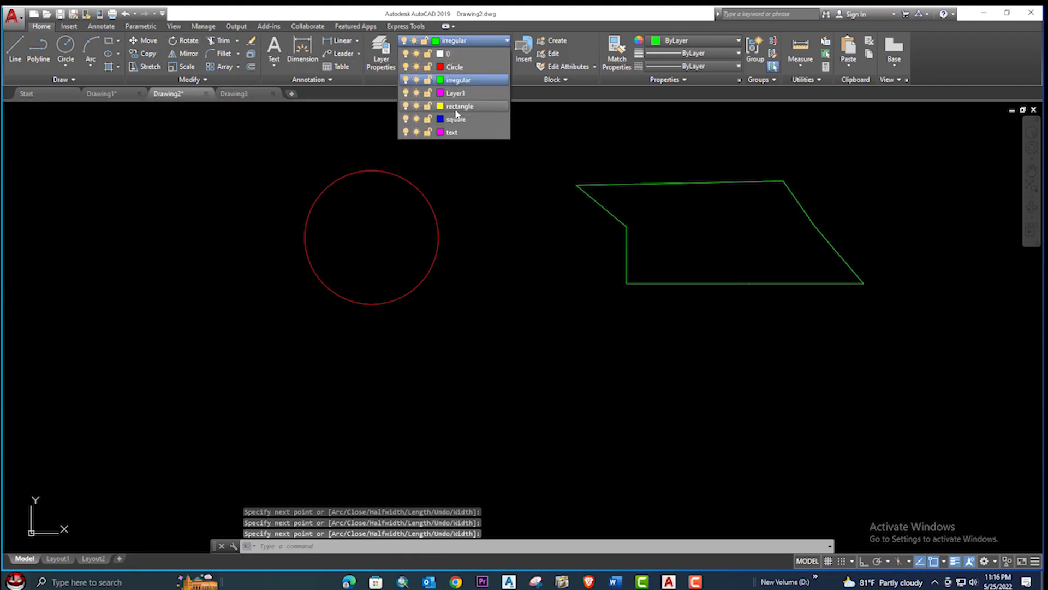
pyautogui.click(457, 104)
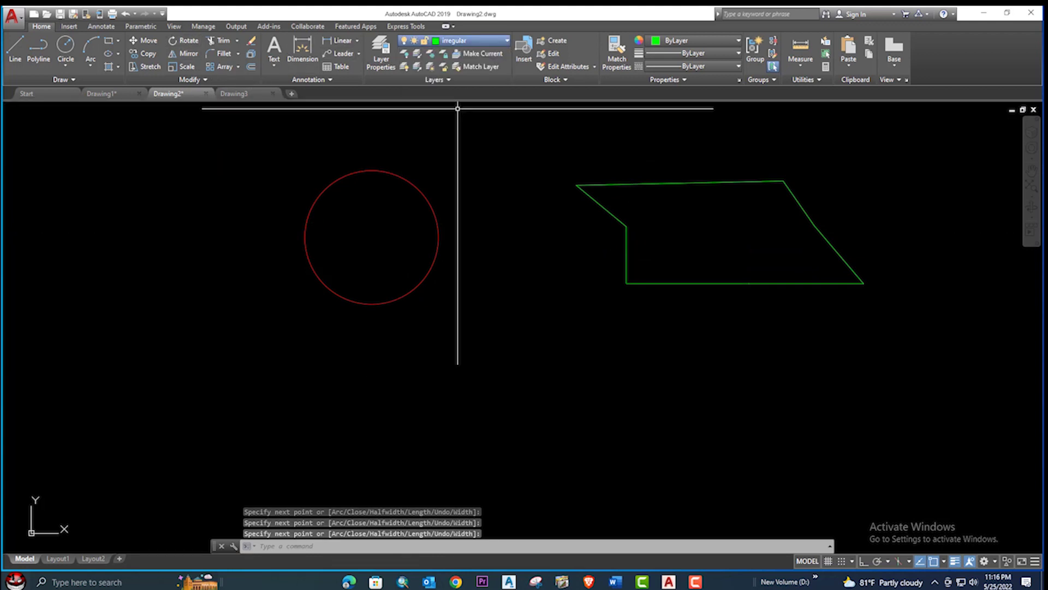
pyautogui.click(108, 40)
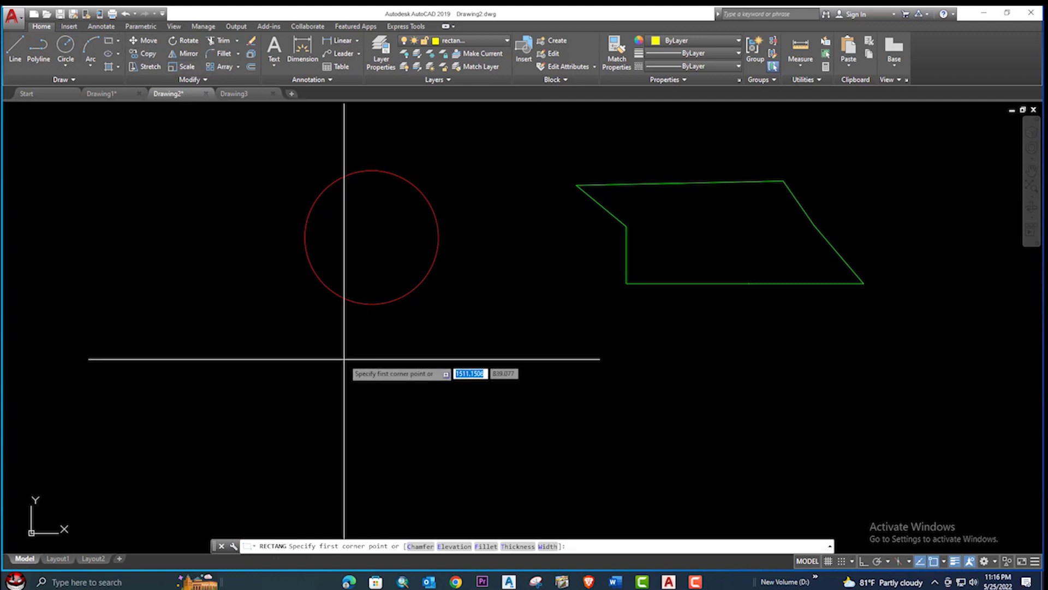
pyautogui.moveTo(463, 368); pyautogui.dragTo(451, 342, button='middle')
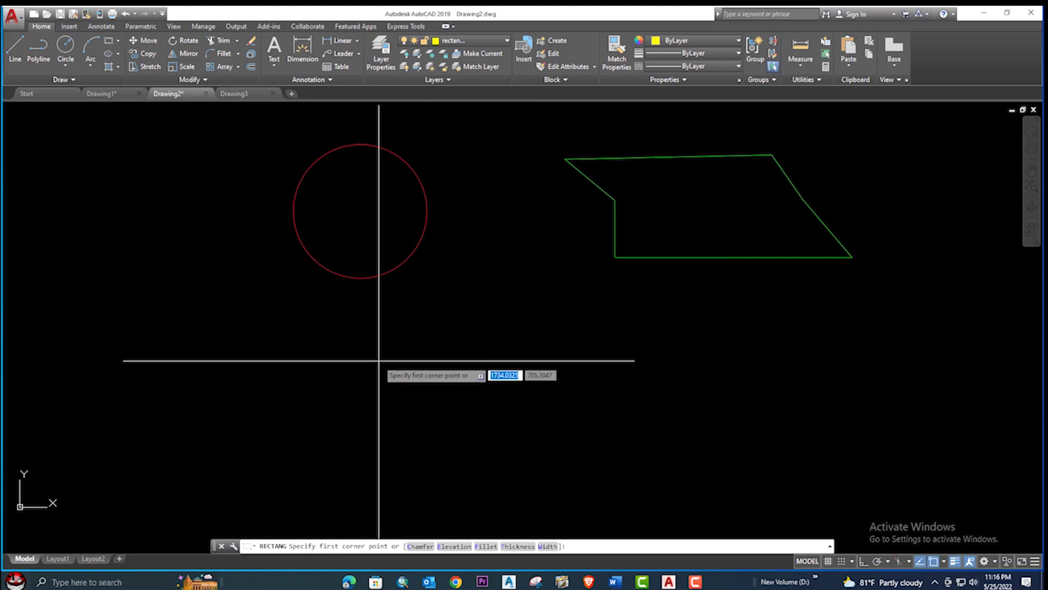
pyautogui.click(326, 350)
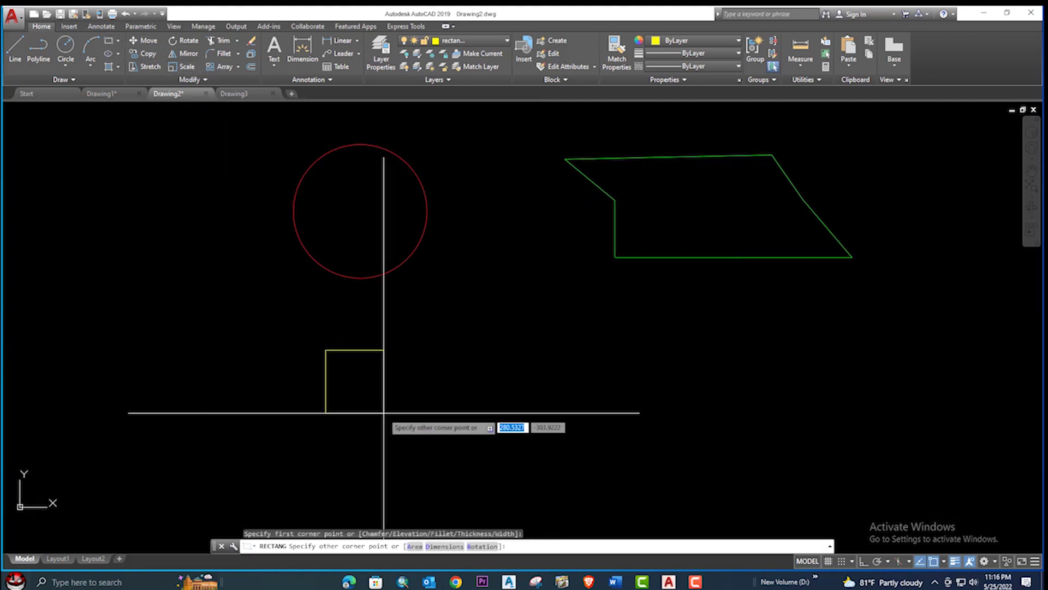
pyautogui.click(537, 441)
# Step: Draw a square below the polyline on the square layer using REC, then frame all shapes
pyautogui.click(484, 42)
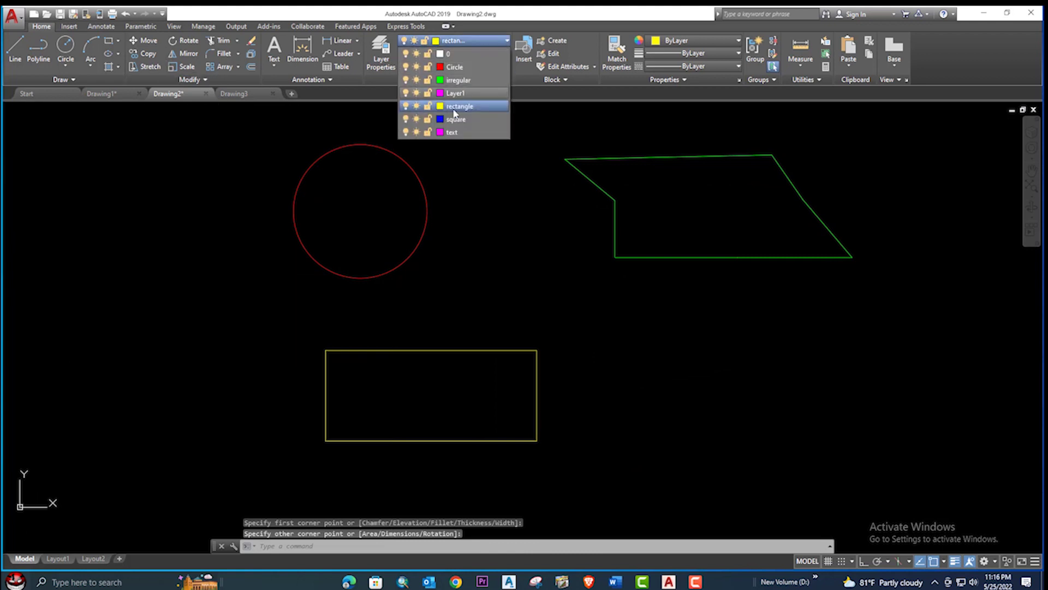
pyautogui.click(464, 120)
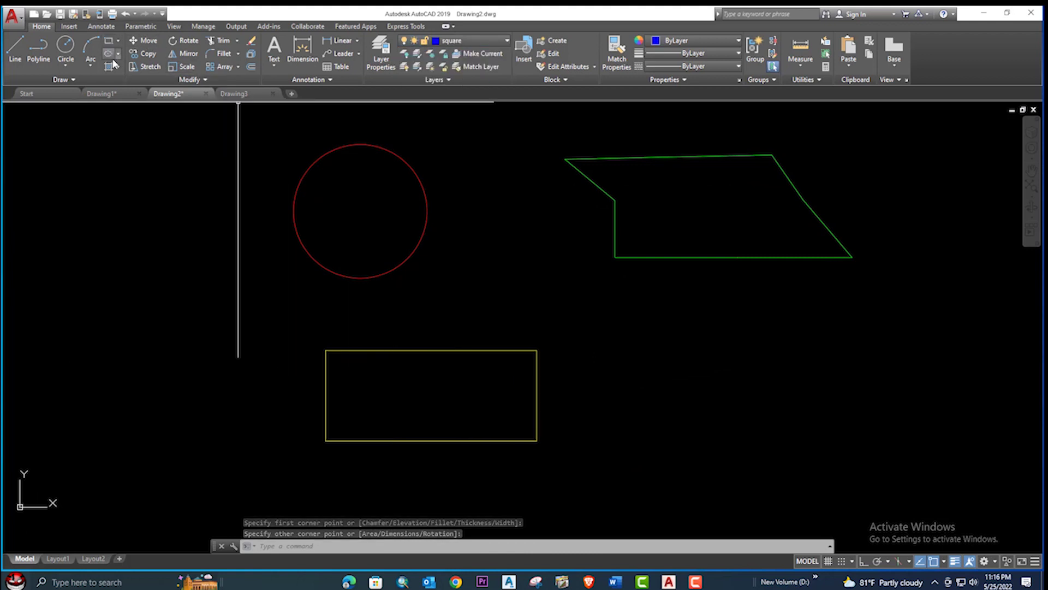
pyautogui.write('rec')
pyautogui.press('Return')
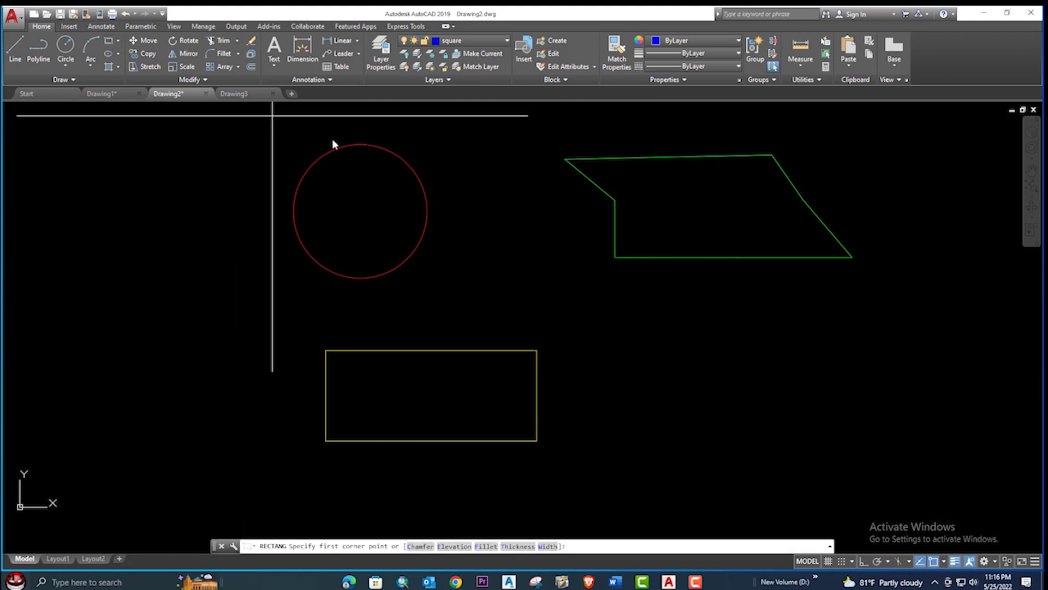
pyautogui.click(638, 331)
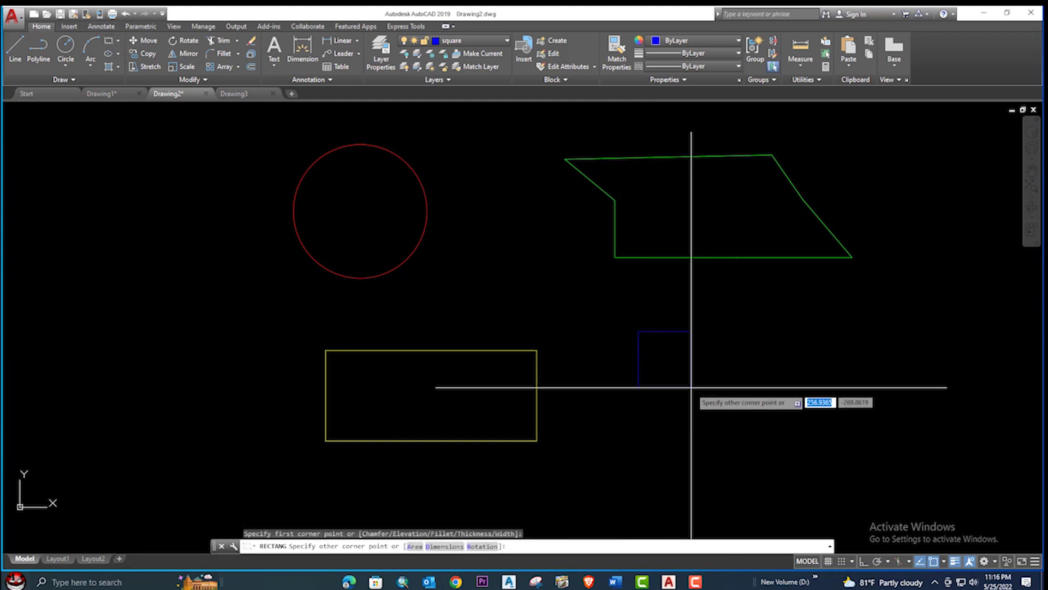
pyautogui.click(792, 464)
pyautogui.press('Escape')
pyautogui.moveTo(802, 386); pyautogui.dragTo(738, 355, button='middle')
pyautogui.moveTo(662, 306); pyautogui.dragTo(613, 304, button='middle')
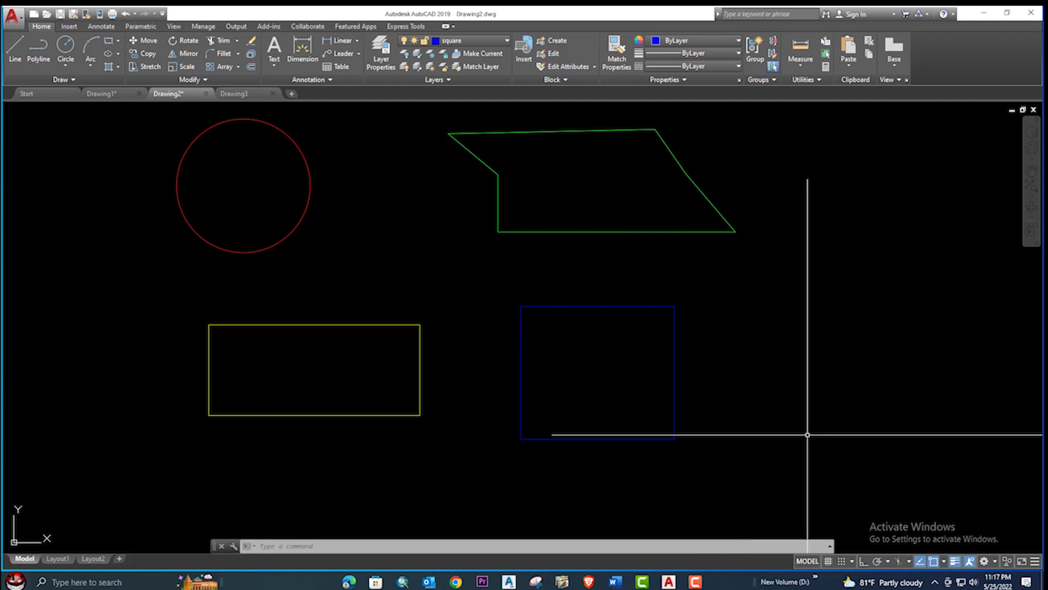
pyautogui.click(851, 451)
# Step: Give all four shapes a 0.30 mm lineweight and enable lineweight display
pyautogui.click(234, 161)
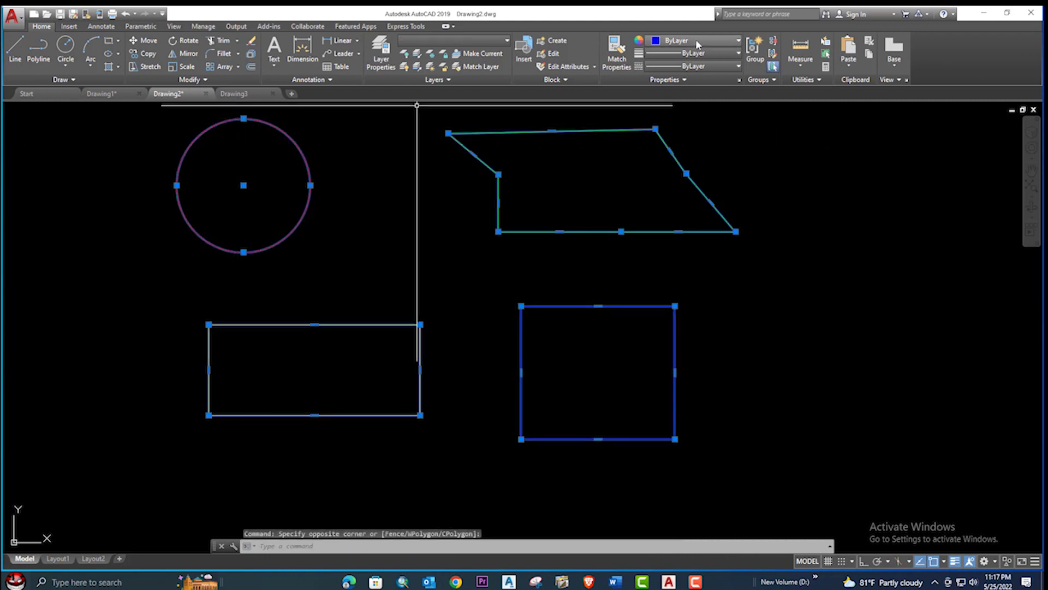
pyautogui.click(714, 53)
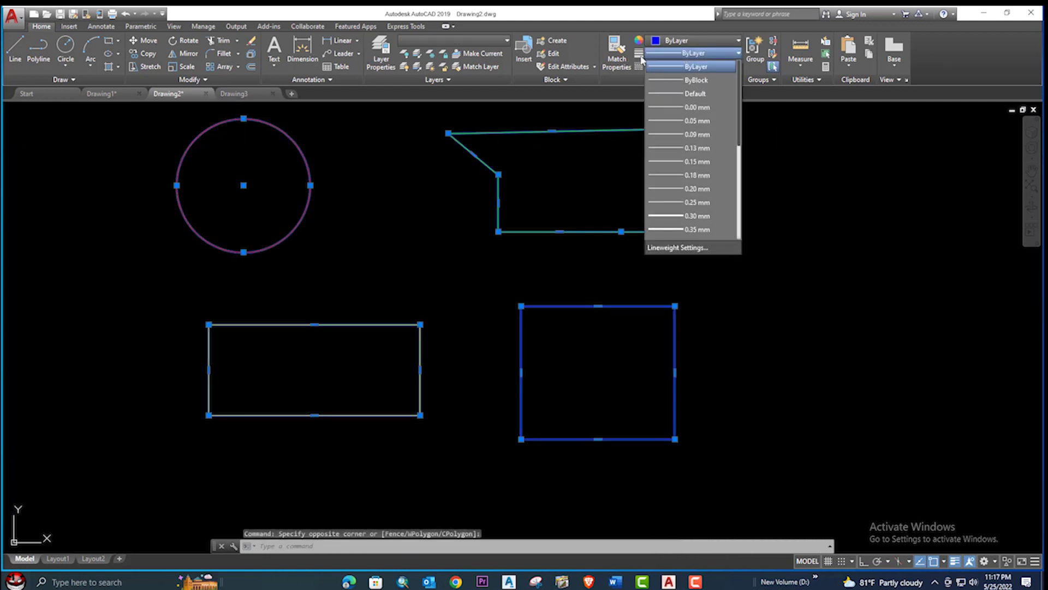
pyautogui.click(696, 217)
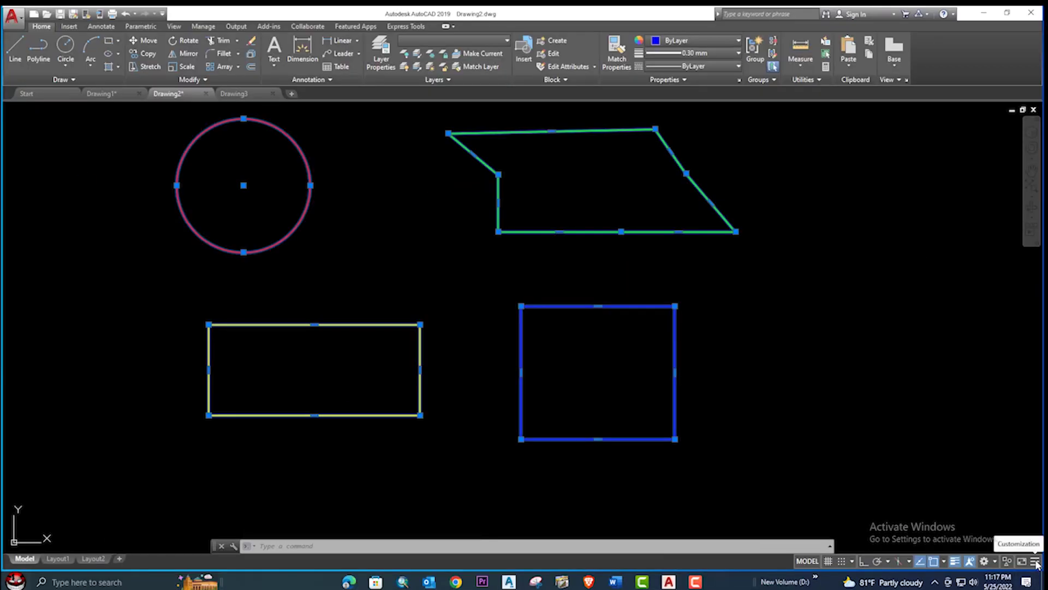
pyautogui.click(1036, 564)
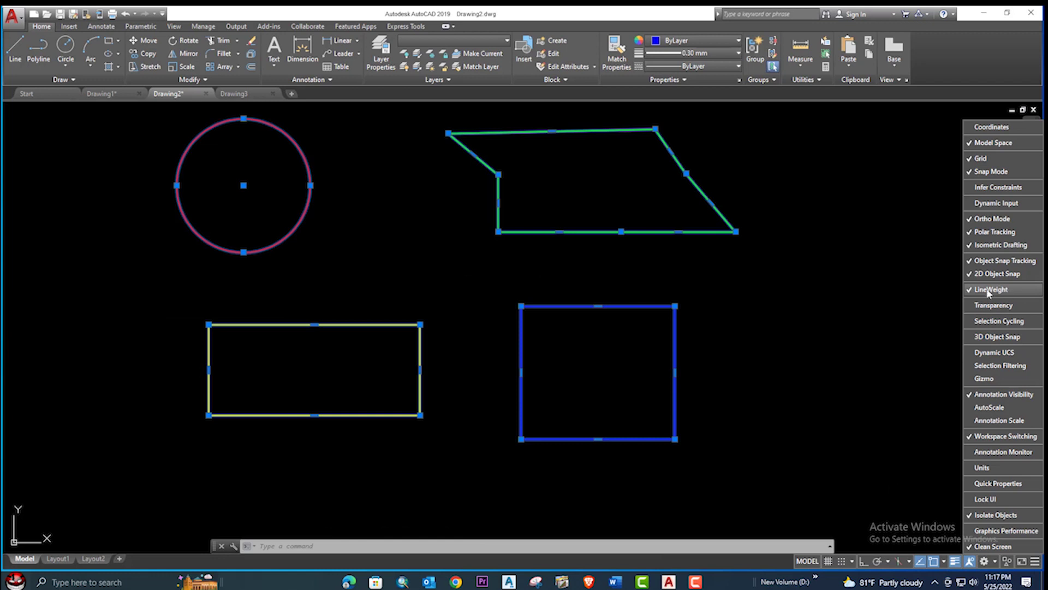
pyautogui.click(947, 293)
pyautogui.press('Escape')
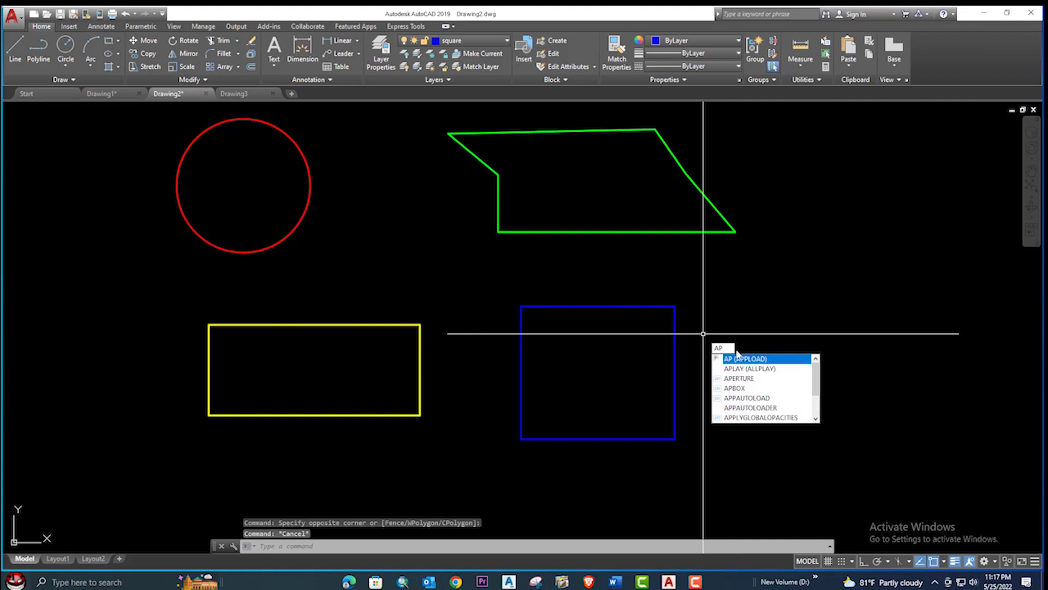
# Step: In Load Application, select Areas2FieldV1-3.lsp in Downloads and open it in a text editor
pyautogui.press('Escape')
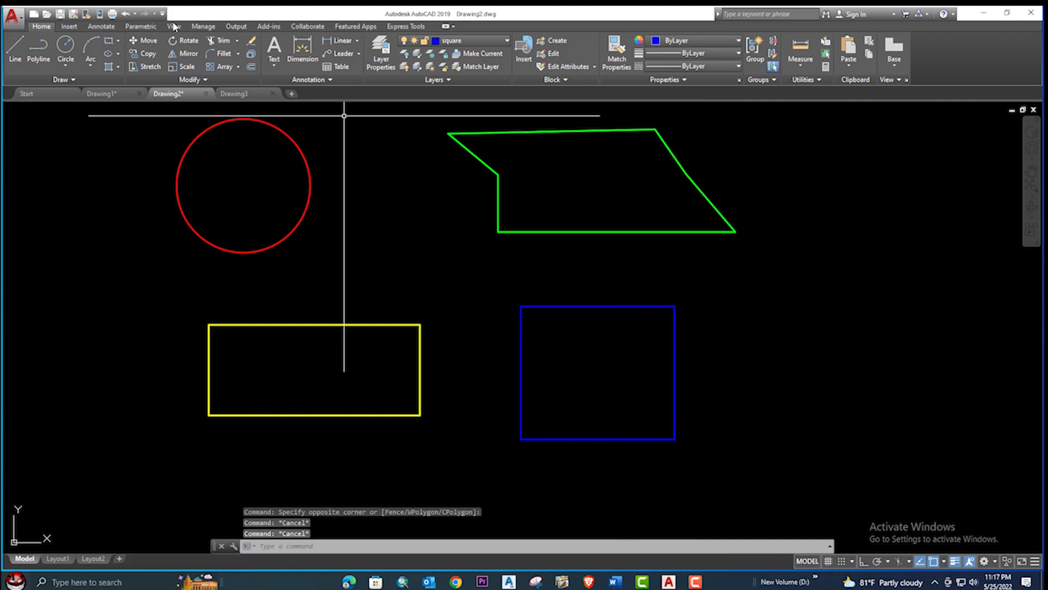
pyautogui.click(203, 27)
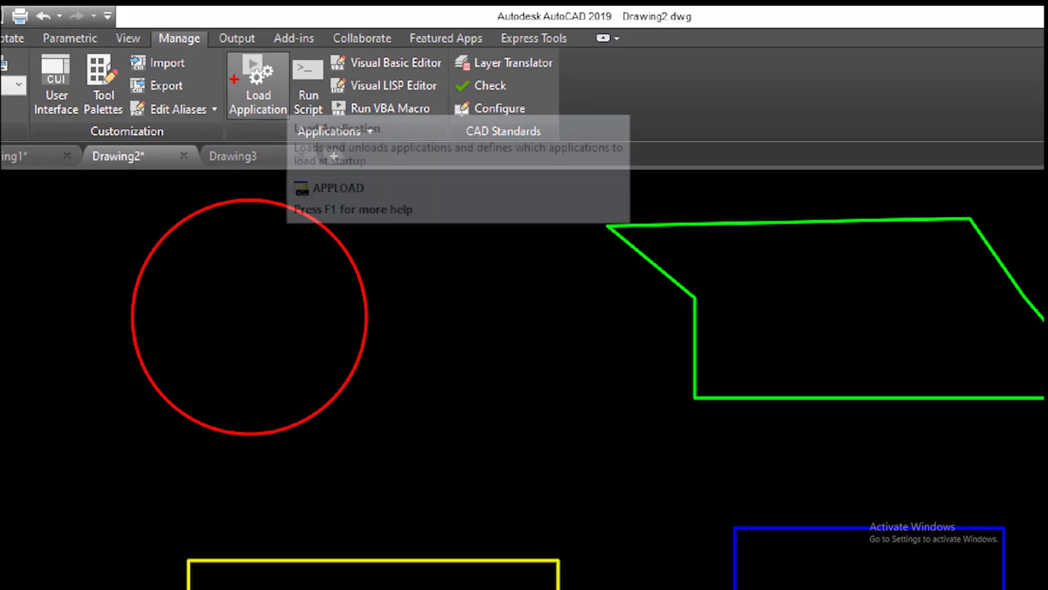
pyautogui.keyDown('ctrl'); pyautogui.moveTo(135, 20); pyautogui.dragTo(286, 90); pyautogui.keyUp('ctrl')
pyautogui.click(246, 47)
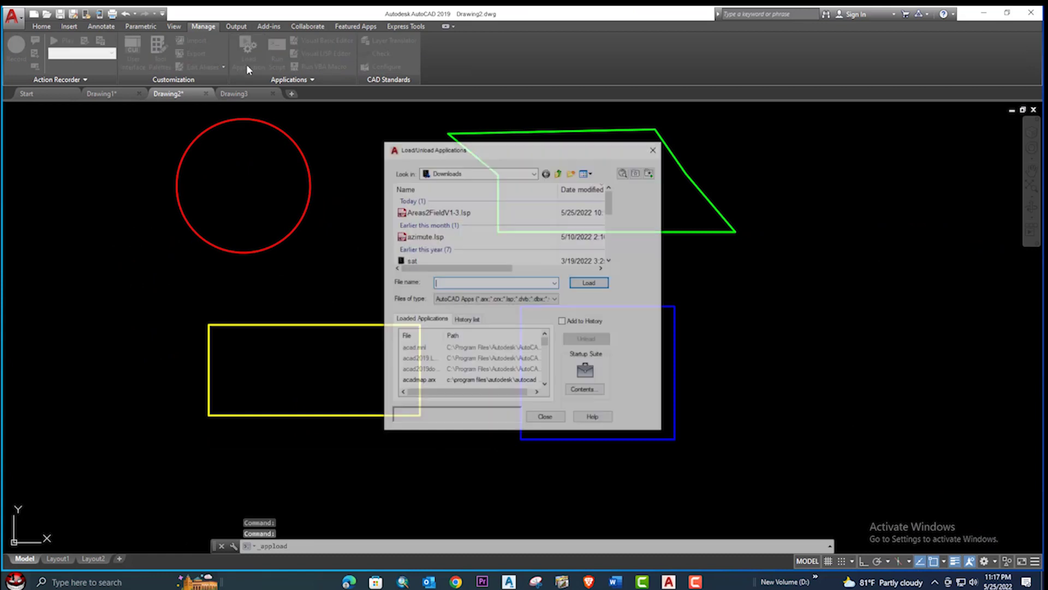
pyautogui.click(454, 212)
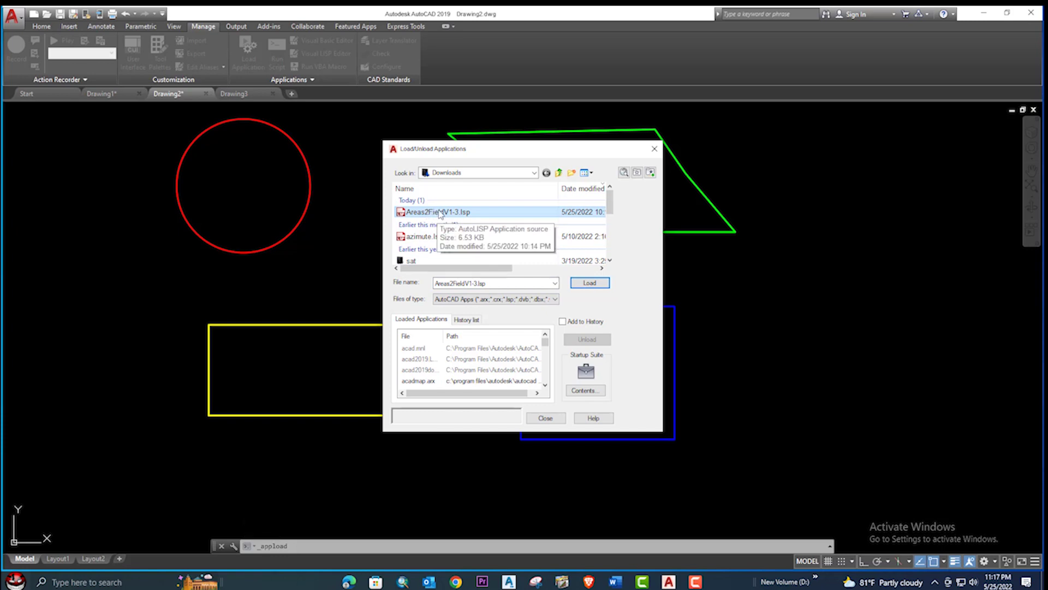
pyautogui.rightClick(439, 214)
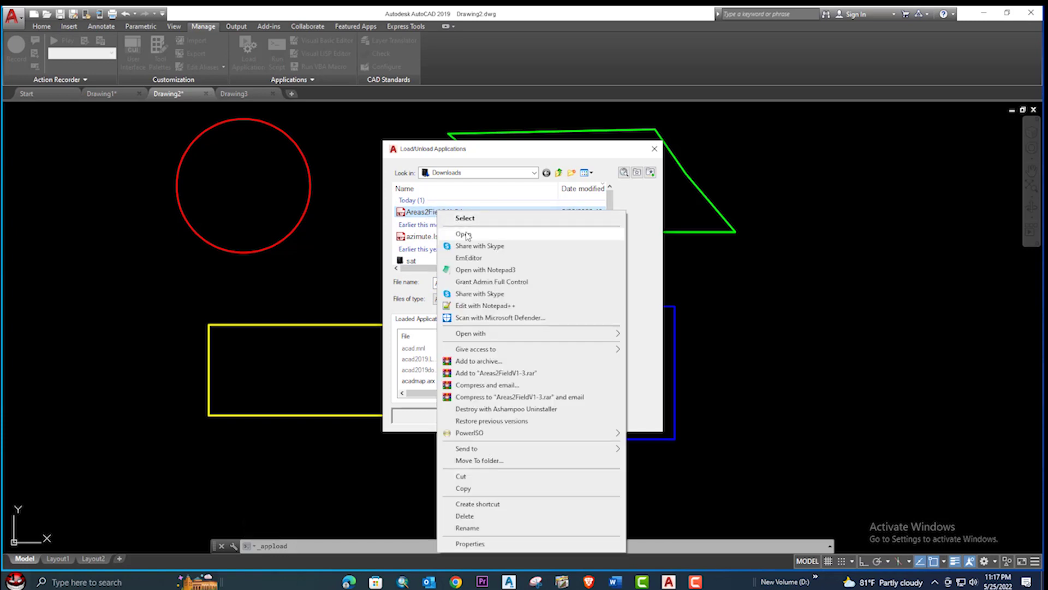
pyautogui.click(464, 235)
# Step: Accept the unknown-extension prompt, review the LISP code in Notepad3, then close it
pyautogui.click(815, 315)
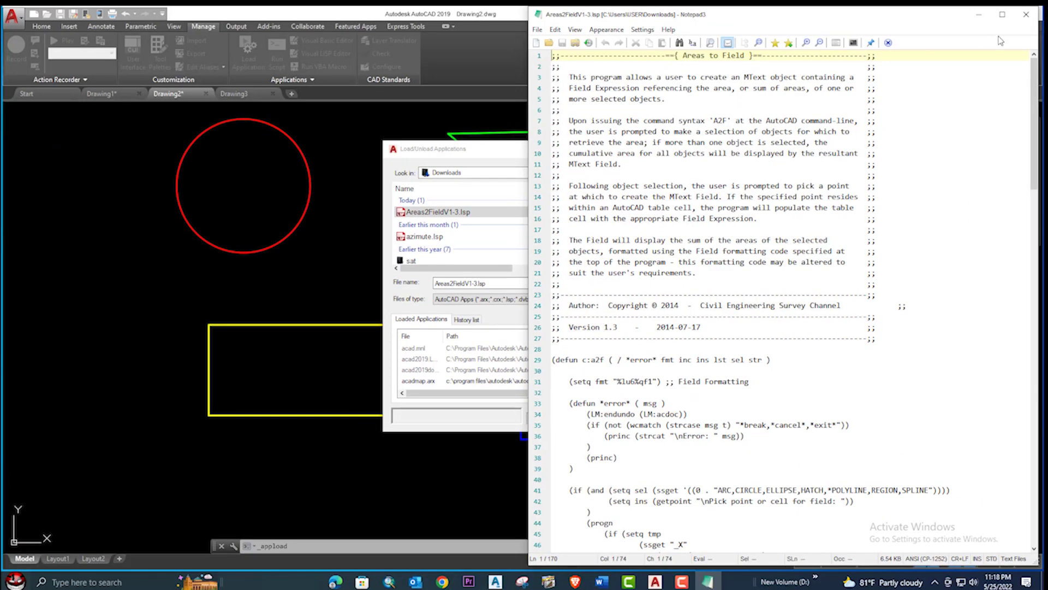
pyautogui.click(1027, 14)
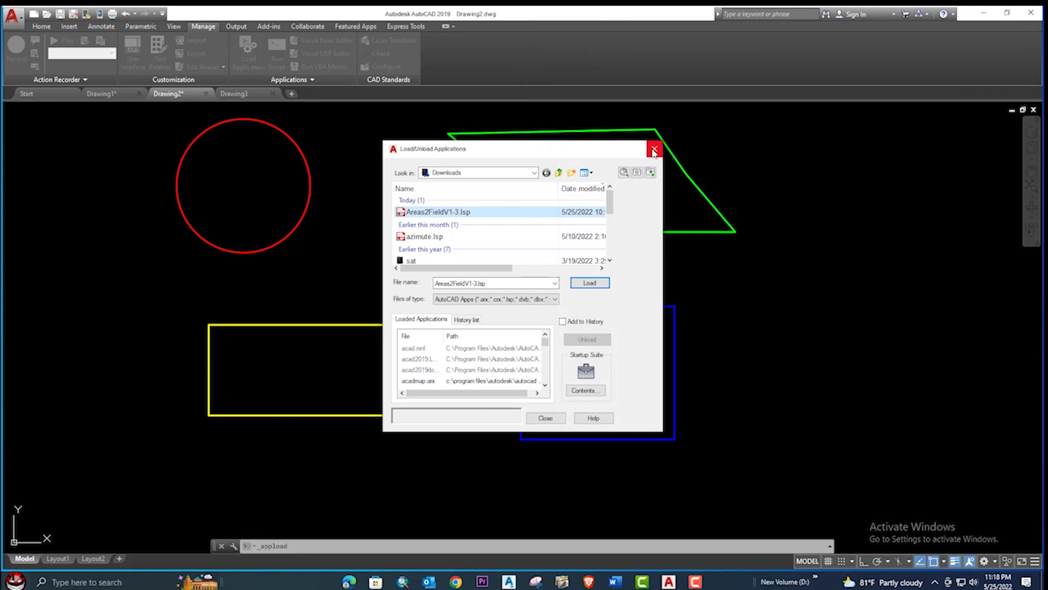
# Step: Close the loader and run A2F on the red circle, placing its 326607.2489 area field at the centre
pyautogui.click(653, 151)
pyautogui.write('A2F')
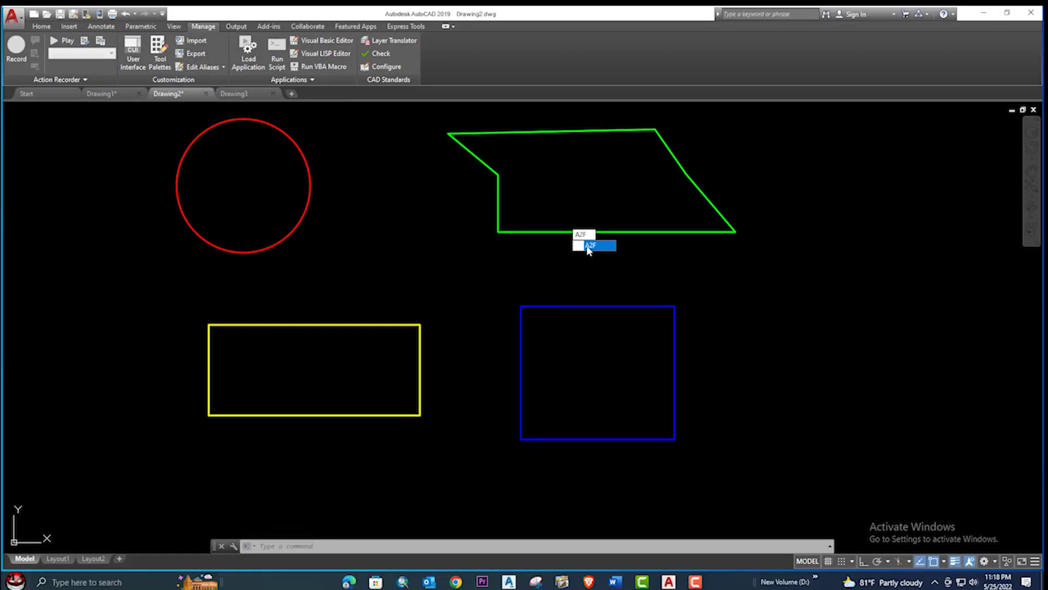
pyautogui.click(590, 246)
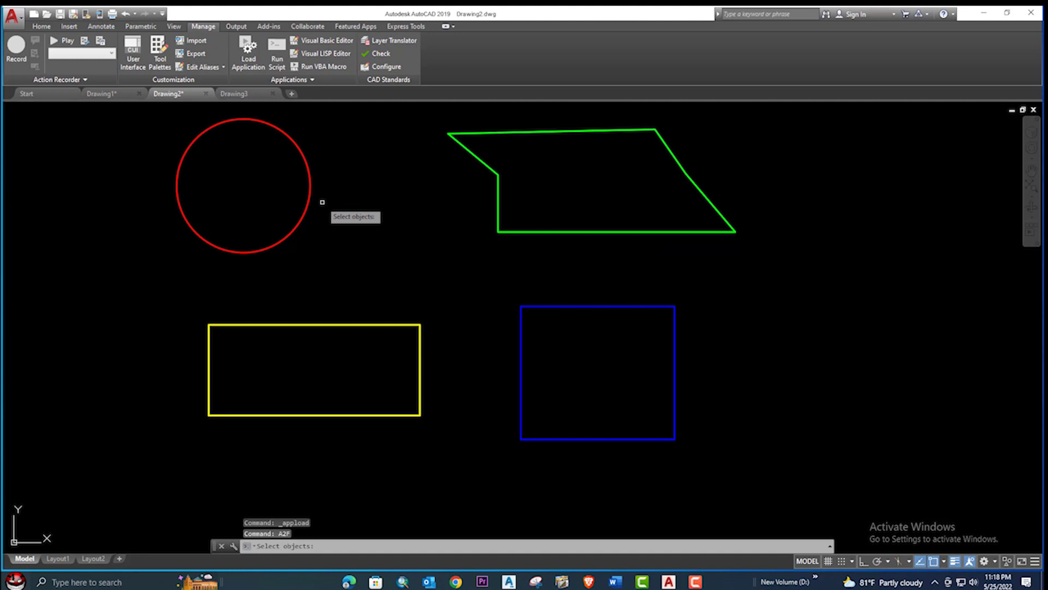
pyautogui.click(304, 200)
pyautogui.press('Return')
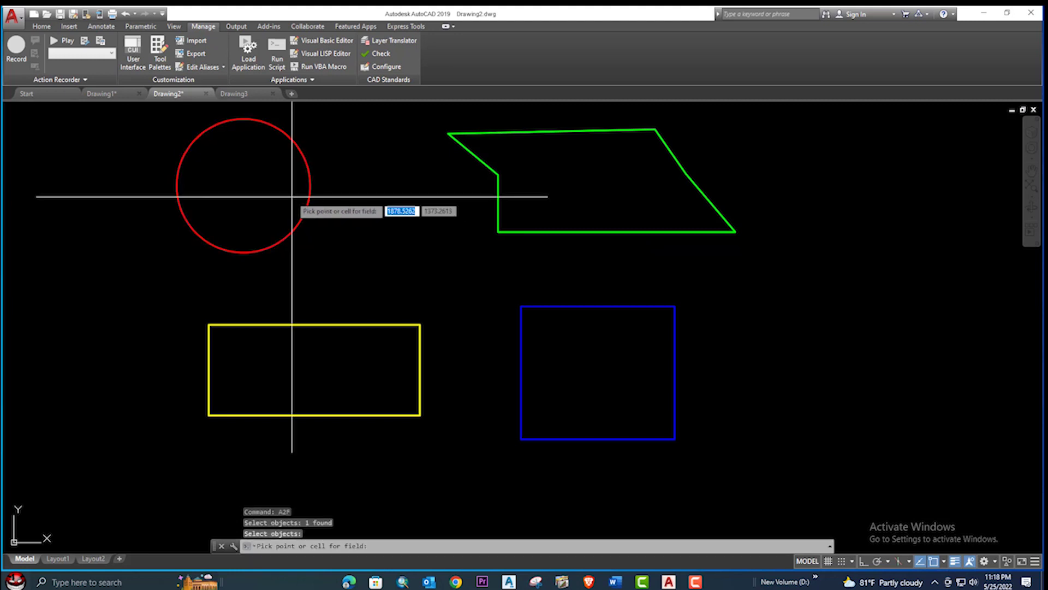
pyautogui.click(238, 184)
pyautogui.scroll(4, 235, 185)
pyautogui.scroll(8, 238, 185)
pyautogui.scroll(-6, 354, 176)
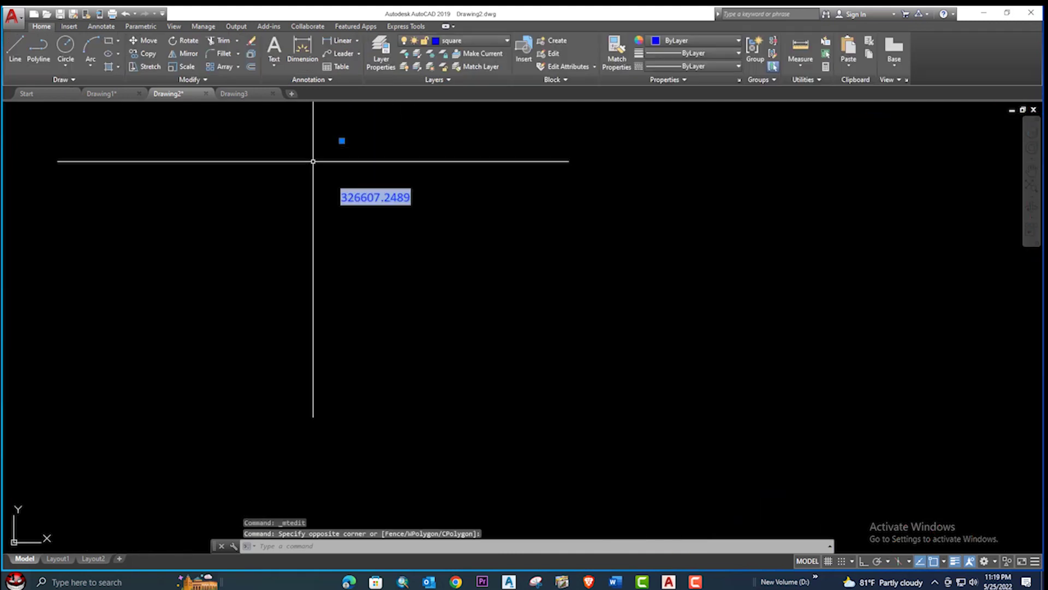
# Step: Scale the circle's area label by a factor of 8
pyautogui.write('sc')
pyautogui.press('Return')
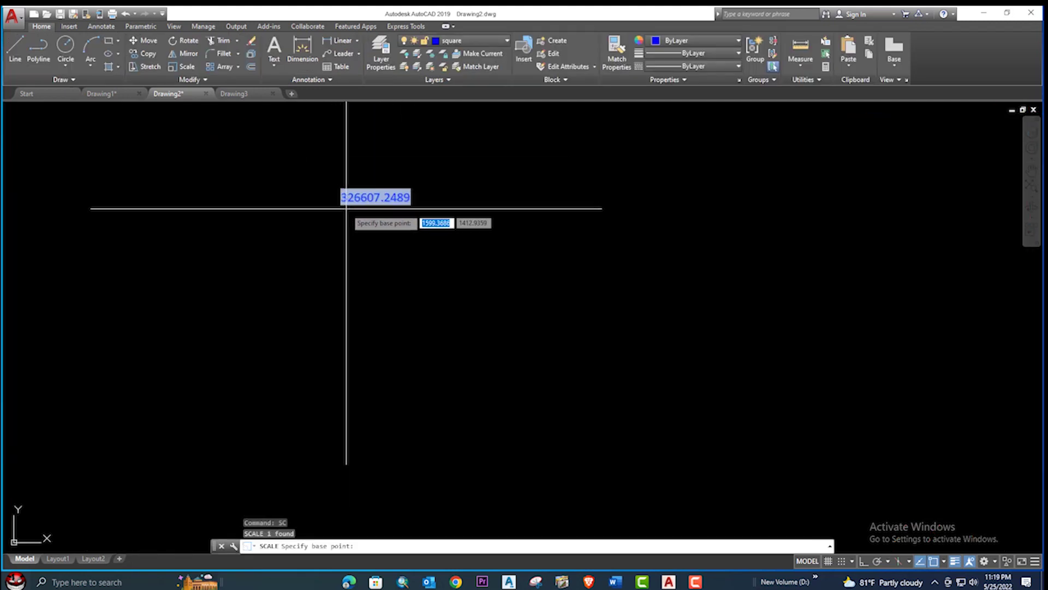
pyautogui.click(347, 210)
pyautogui.scroll(-3, 420, 220)
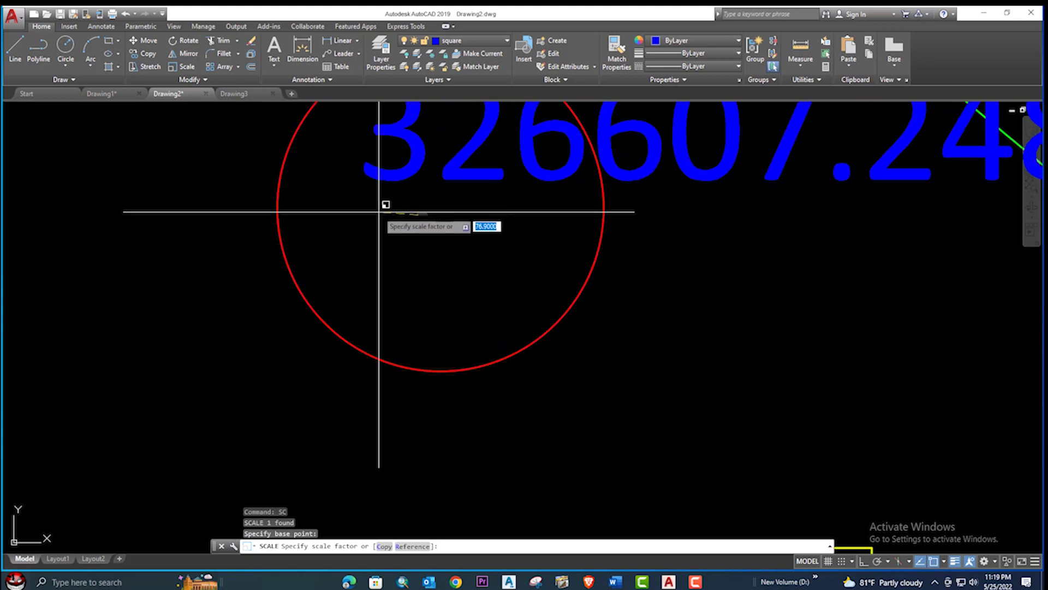
pyautogui.write('8')
pyautogui.press('Return')
pyautogui.scroll(-2, 496, 224)
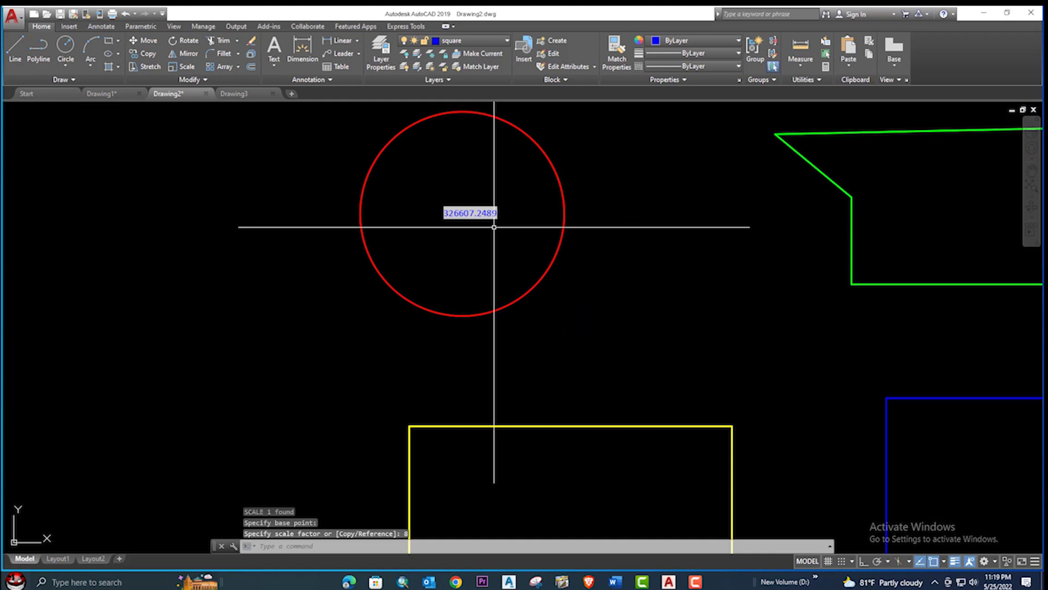
pyautogui.scroll(2, 483, 226)
pyautogui.scroll(-2, 522, 262)
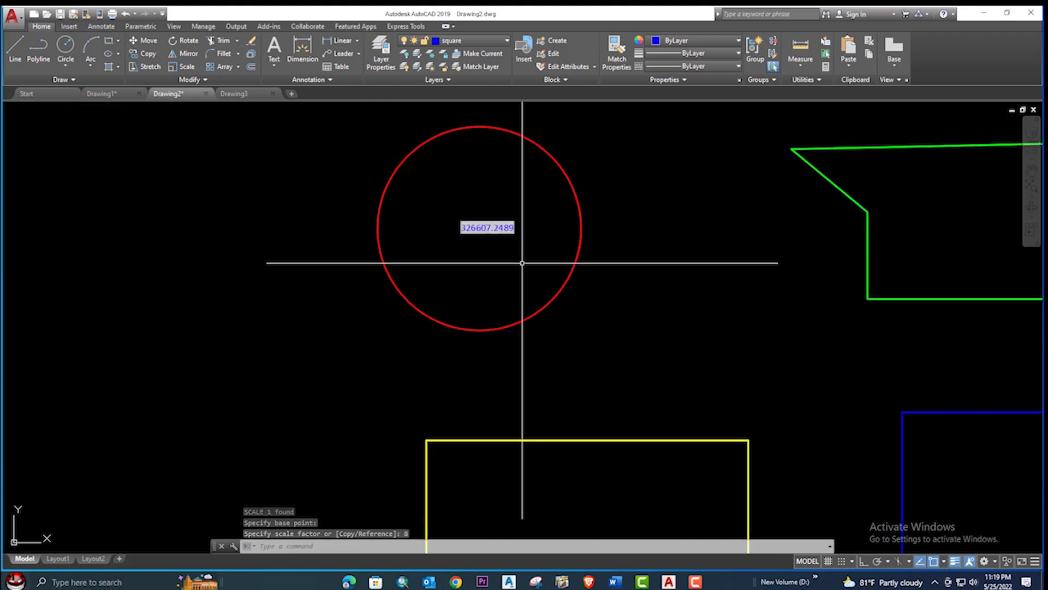
# Step: Run A2F on the yellow rectangle and place its 446241.7392 area field inside it
pyautogui.moveTo(522, 262); pyautogui.dragTo(487, 213, button='middle')
pyautogui.write('a2')
pyautogui.click(640, 416)
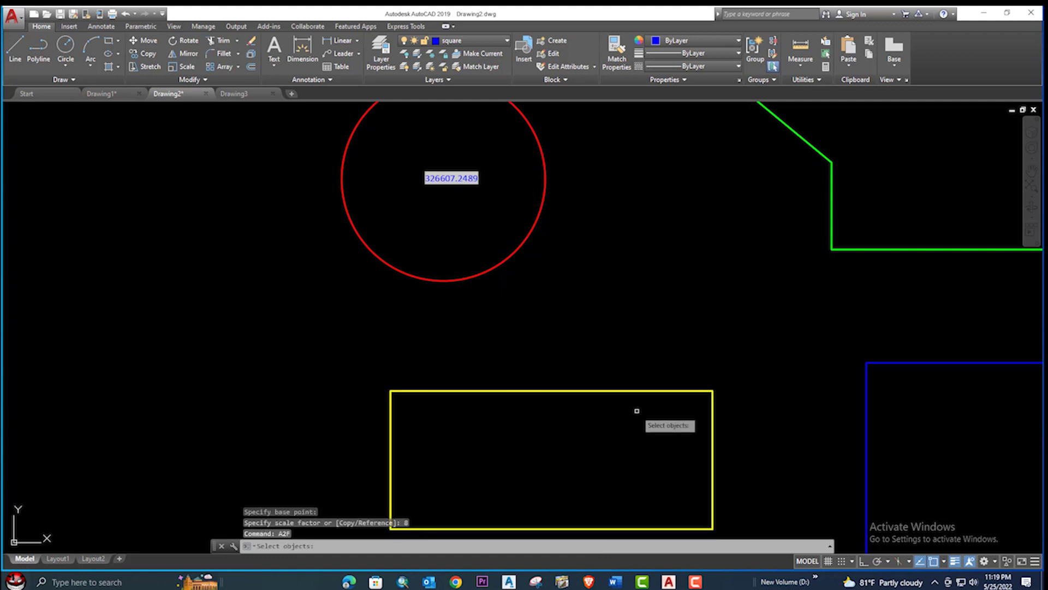
pyautogui.moveTo(637, 413); pyautogui.dragTo(621, 307, button='middle')
pyautogui.click(615, 305)
pyautogui.press('Return')
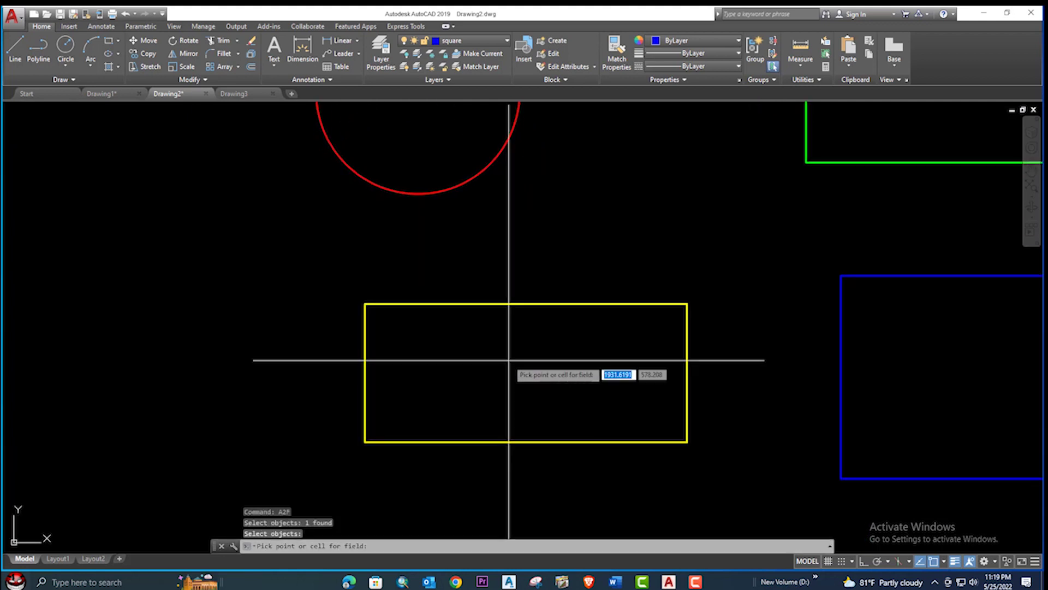
pyautogui.click(534, 367)
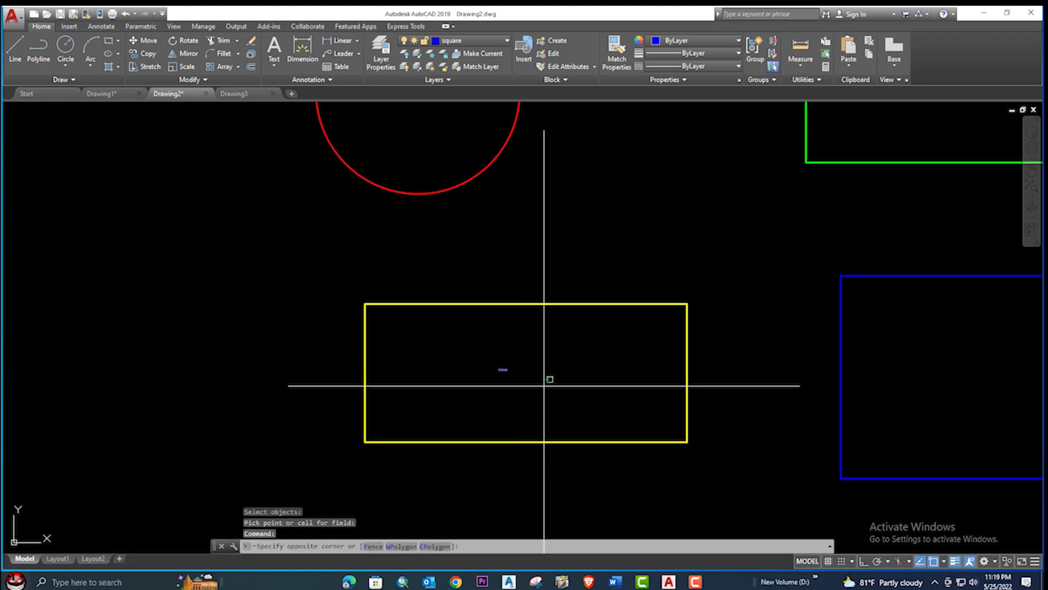
# Step: Scale the rectangle's area label by a factor of 8
pyautogui.click(533, 386)
pyautogui.press('Escape')
pyautogui.click(482, 351)
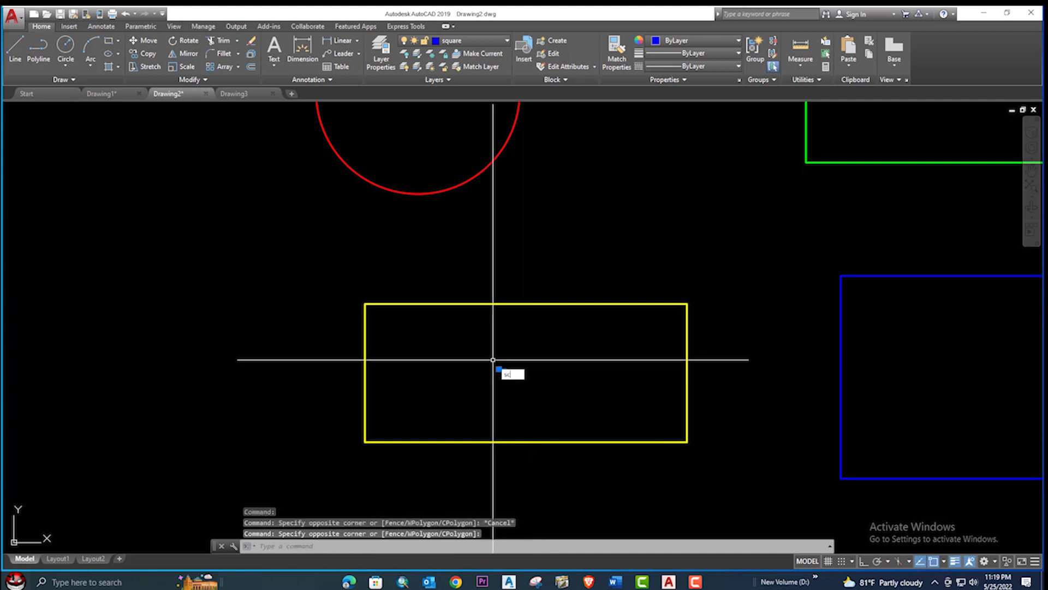
pyautogui.press('Return')
pyautogui.click(498, 369)
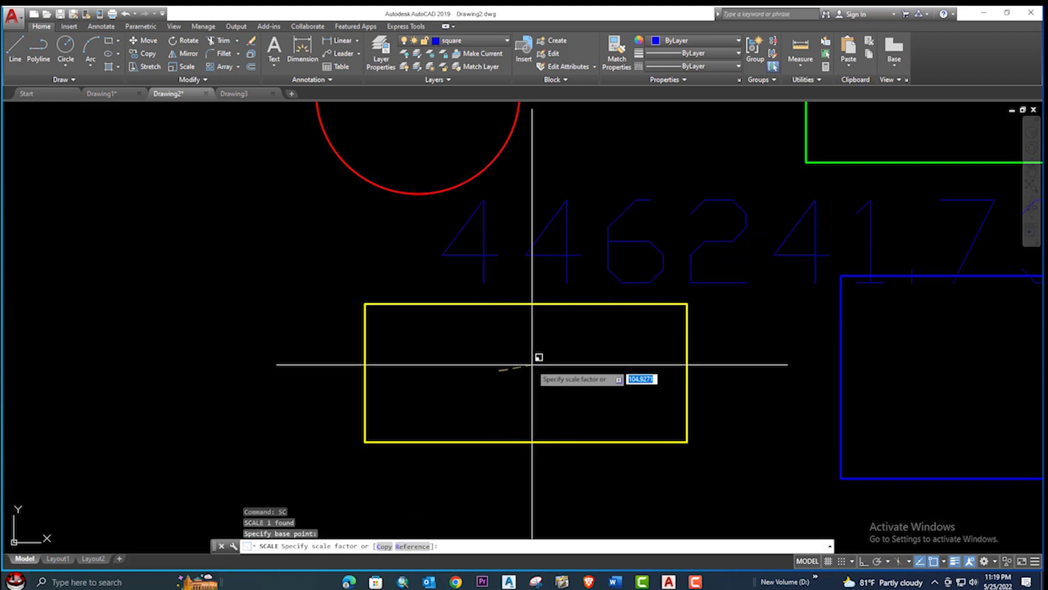
pyautogui.write('8')
pyautogui.press('Return')
pyautogui.scroll(-2, 533, 365)
pyautogui.moveTo(546, 370)
pyautogui.mouseDown(button='middle')
pyautogui.moveTo(615, 387)
pyautogui.moveTo(579, 398)
pyautogui.mouseUp(button='middle')
pyautogui.rightClick(808, 274)
pyautogui.moveTo(866, 295)
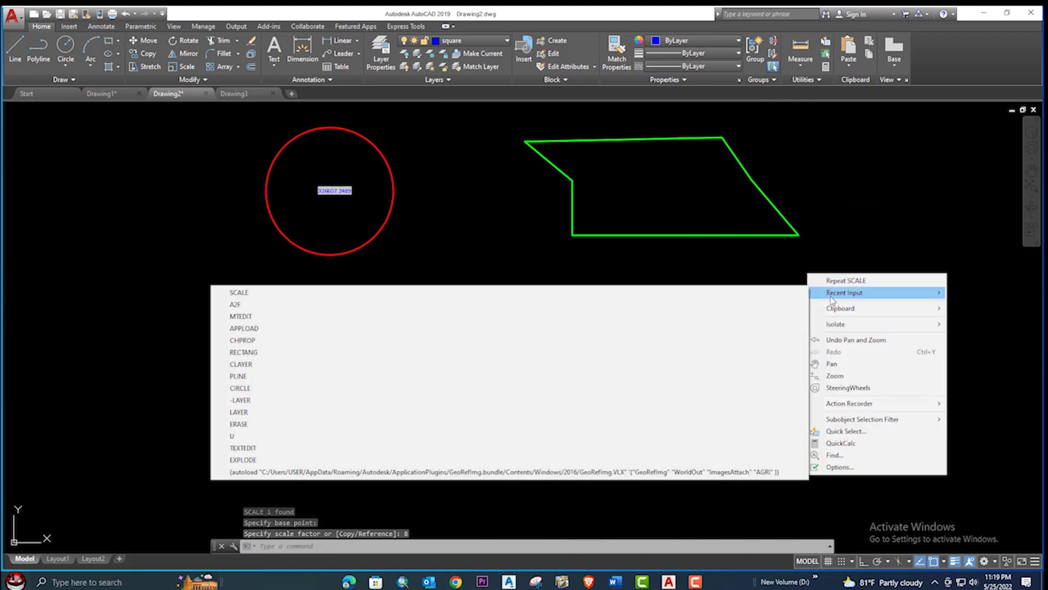
# Step: Rerun A2F on the blue square and place its 476273.7407 area field inside it
pyautogui.click(246, 305)
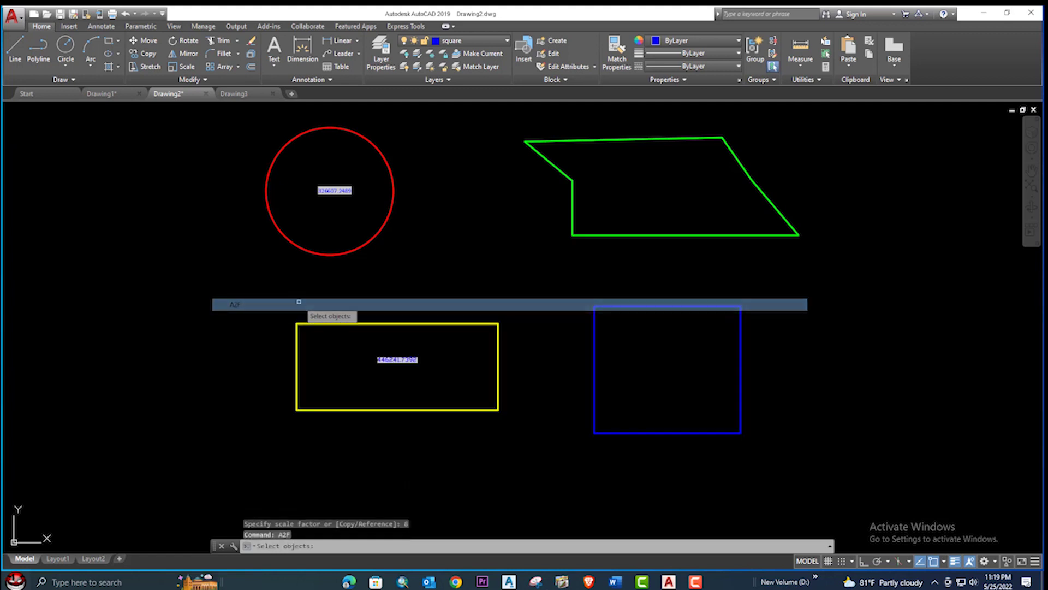
pyautogui.click(668, 306)
pyautogui.press('Return')
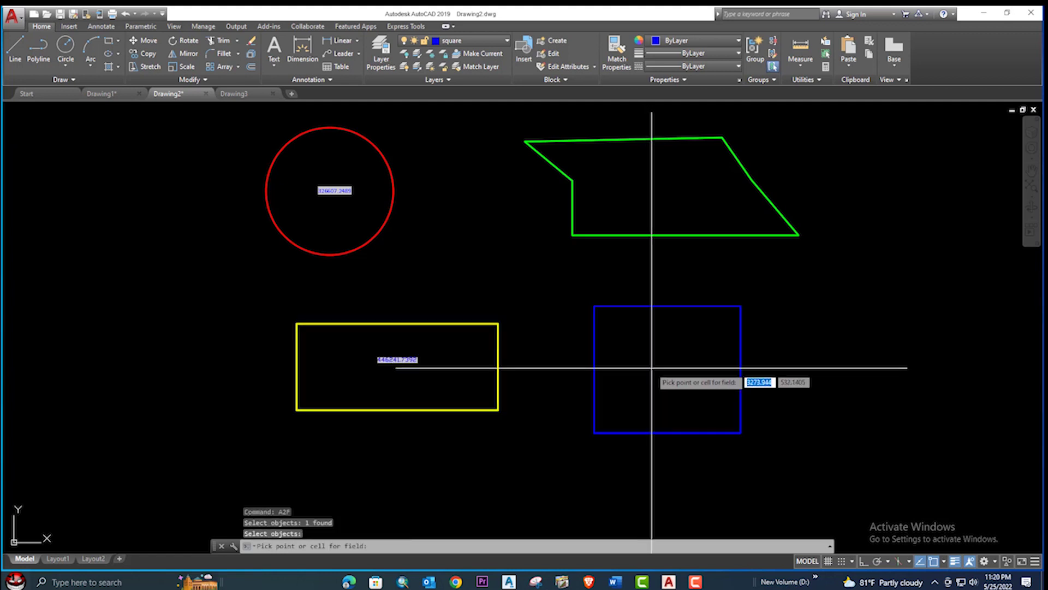
pyautogui.click(665, 369)
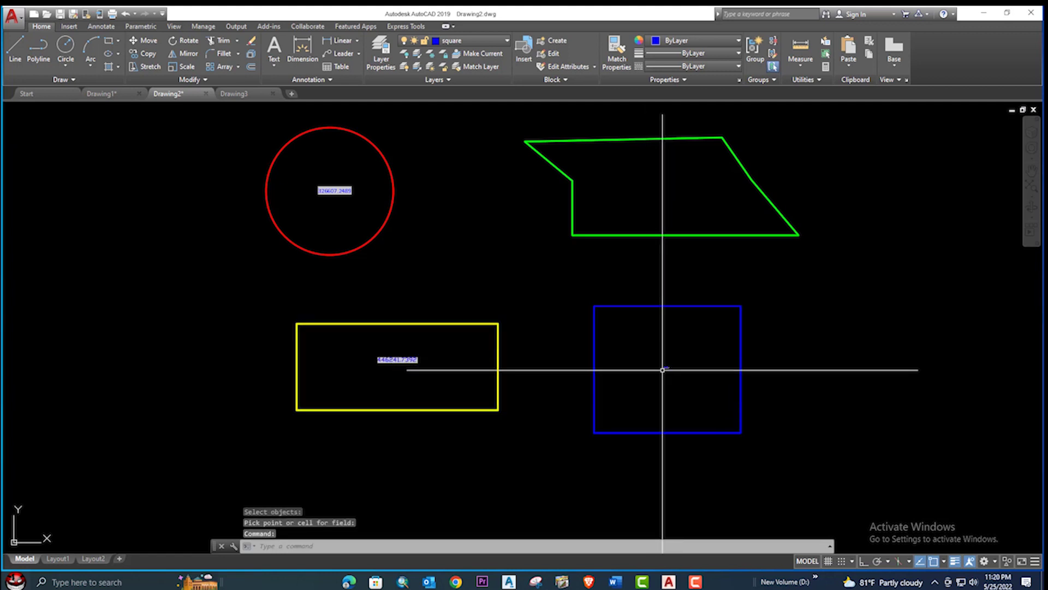
pyautogui.click(665, 366)
# Step: Match the square's area label to the rectangle's label with MATCHPROP
pyautogui.write('sc')
pyautogui.press('Return')
pyautogui.press('Escape')
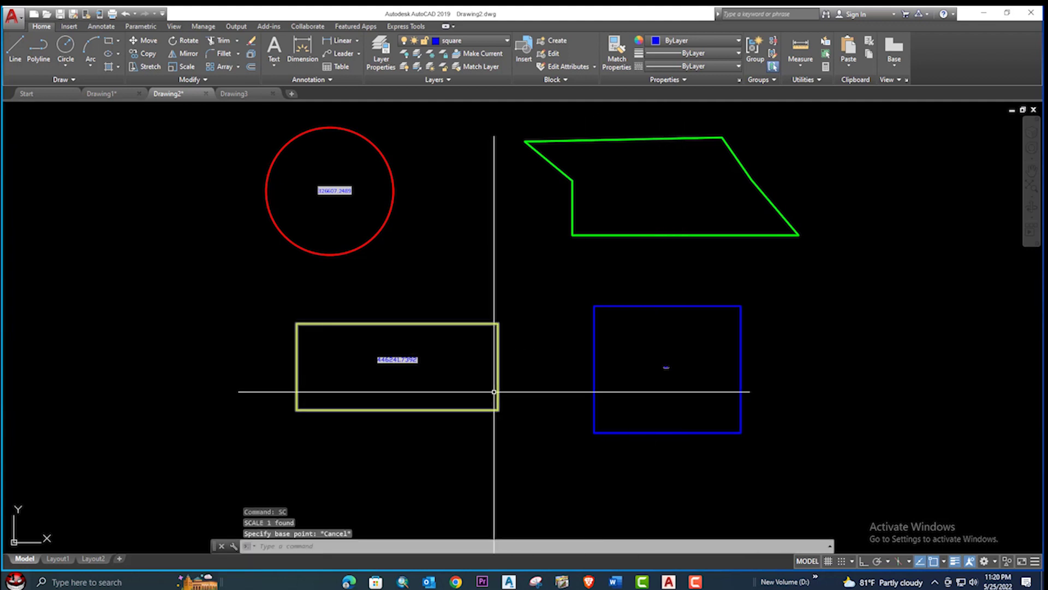
pyautogui.write('ma')
pyautogui.press('Return')
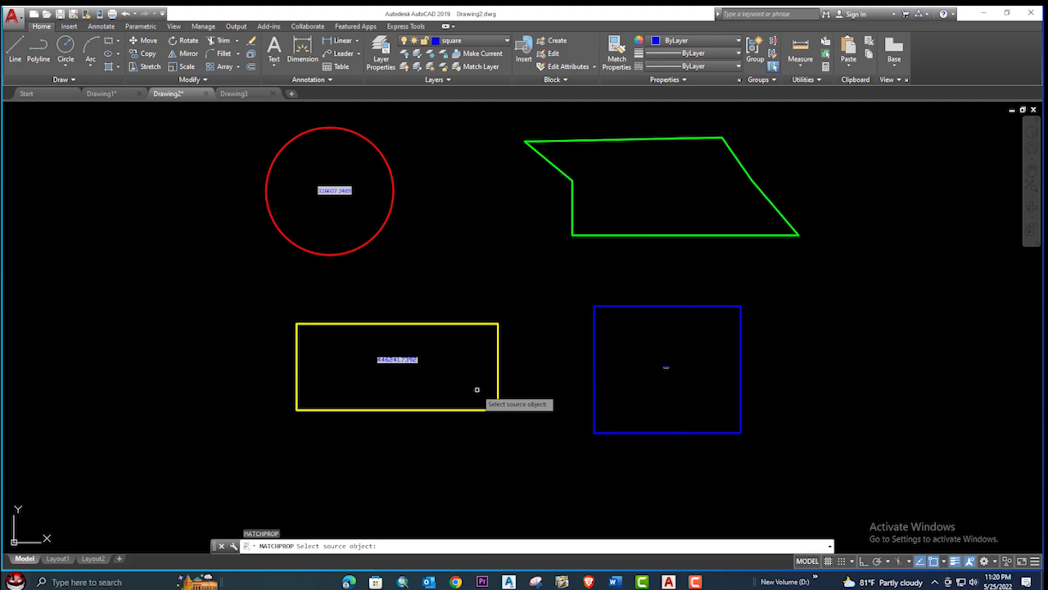
pyautogui.click(383, 358)
pyautogui.click(667, 370)
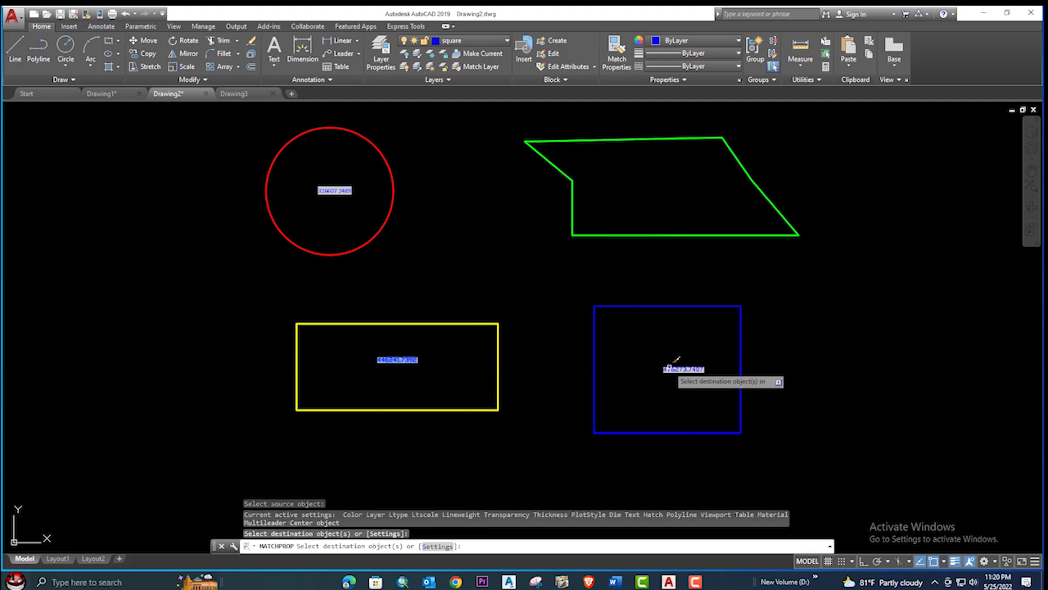
pyautogui.press('Escape')
# Step: Start A2F again and pick the green polygon to measure
pyautogui.moveTo(738, 328); pyautogui.dragTo(650, 323, button='middle')
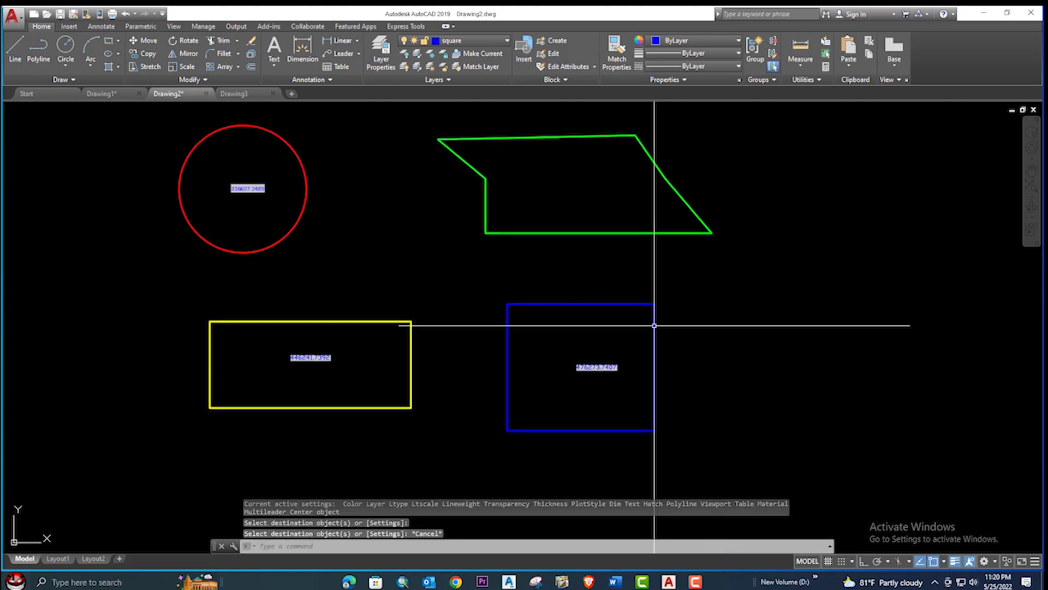
pyautogui.write('a2f')
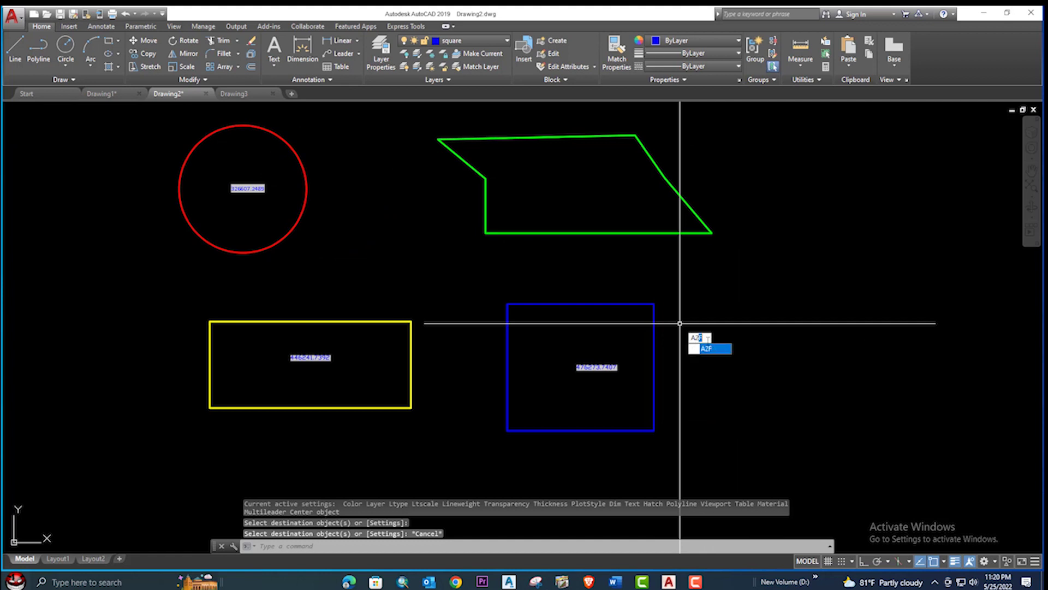
pyautogui.press('Return')
pyautogui.click(660, 233)
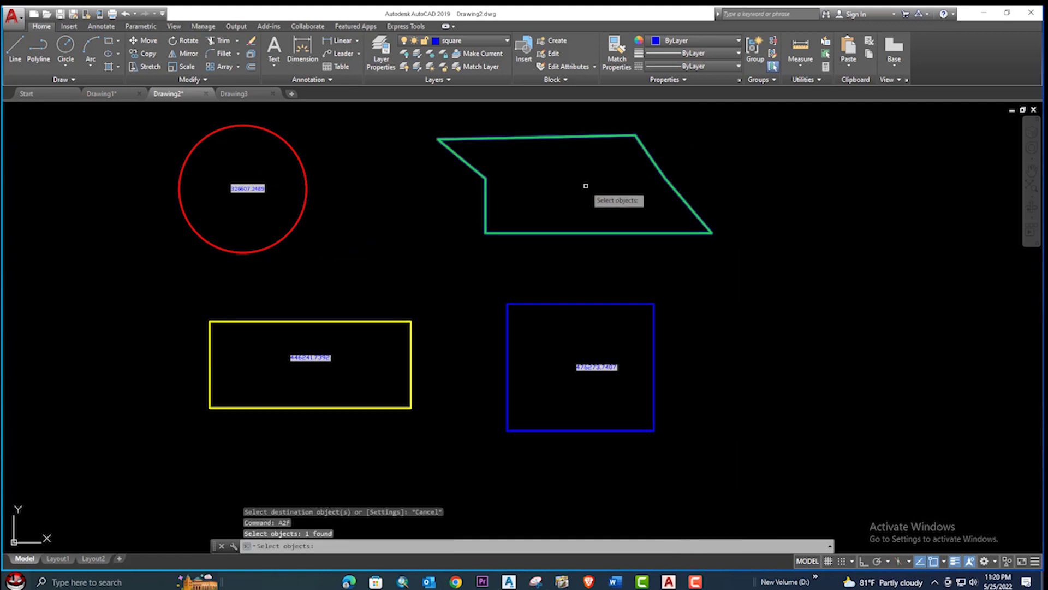
# Step: Place the polygon's 485193.3591 area field, match it to the circle label, and explode the square's label
pyautogui.press('Return')
pyautogui.click(575, 180)
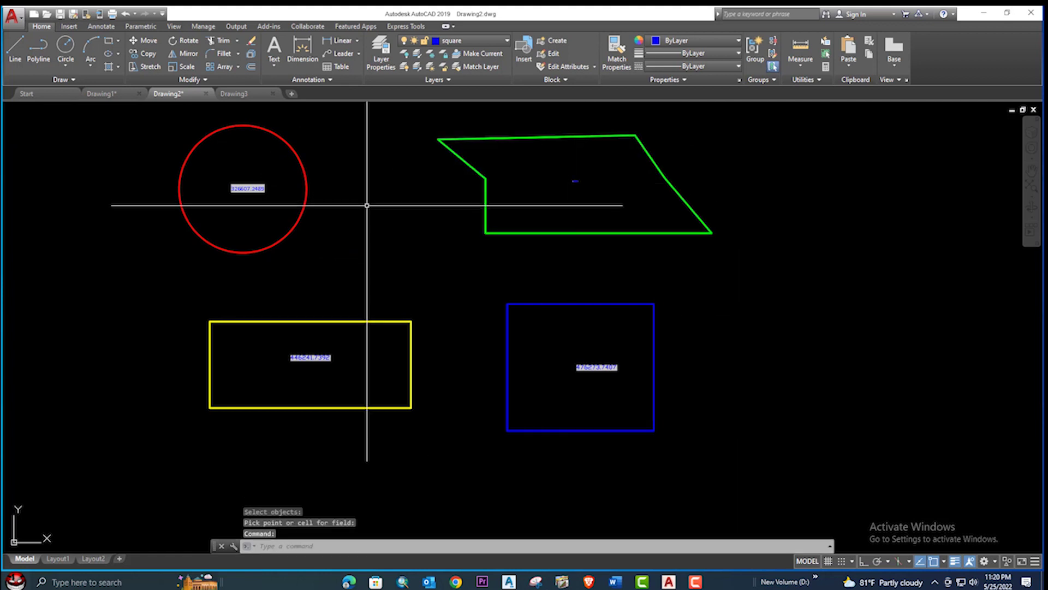
pyautogui.write('ma')
pyautogui.press('Return')
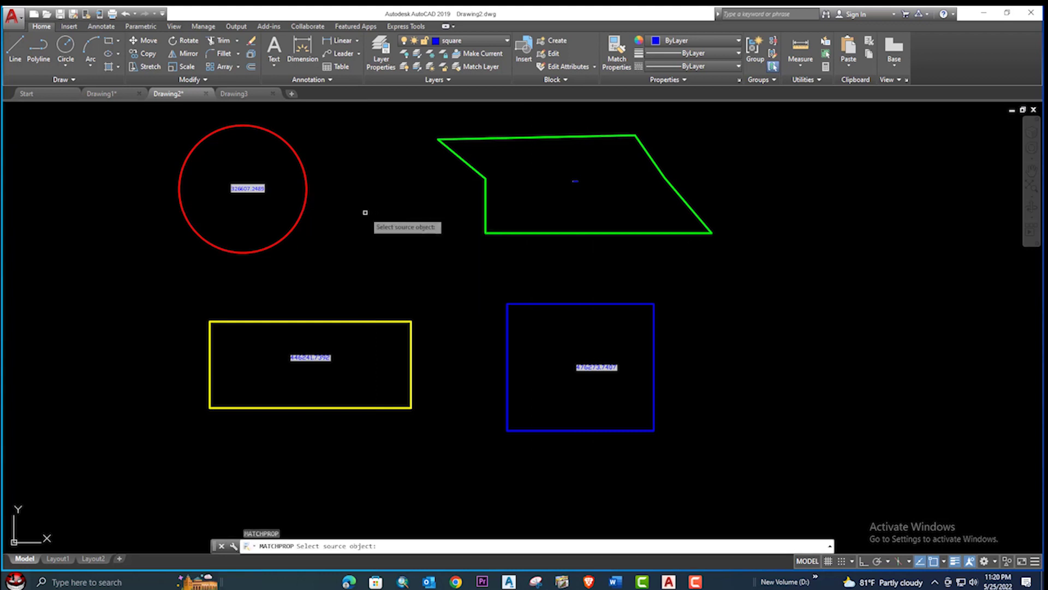
pyautogui.click(244, 187)
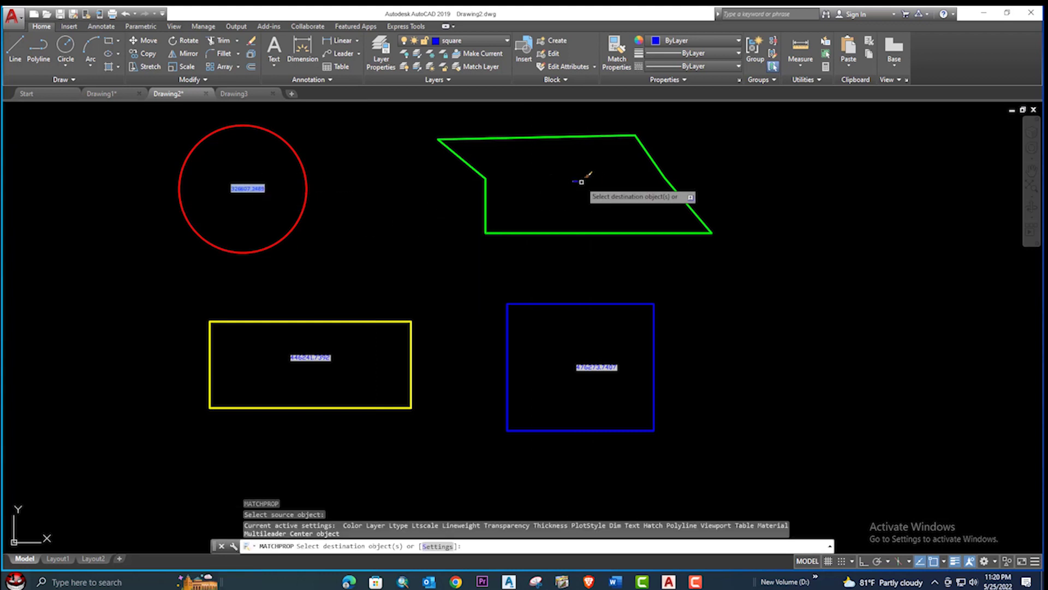
pyautogui.click(579, 181)
pyautogui.scroll(4, 579, 180)
pyautogui.scroll(-2, 579, 180)
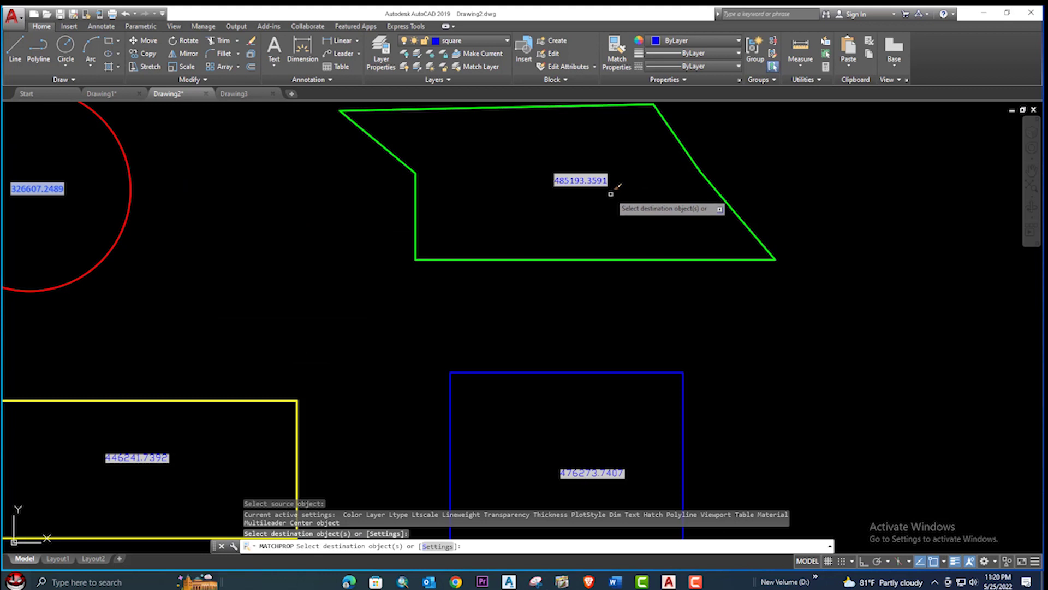
pyautogui.scroll(1, 577, 180)
pyautogui.press('Escape')
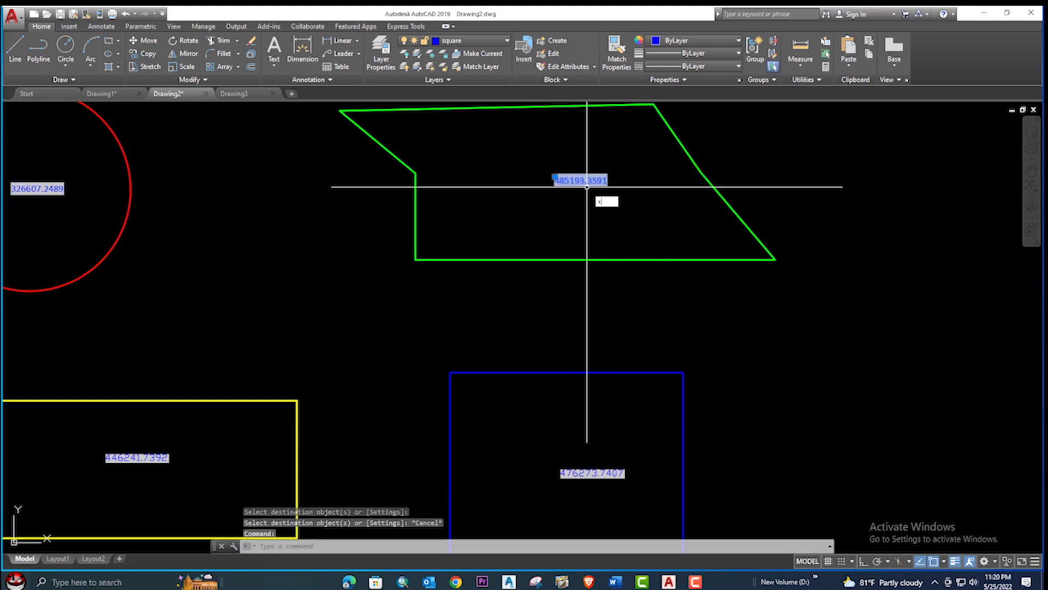
pyautogui.press('Return')
pyautogui.moveTo(603, 452); pyautogui.dragTo(598, 349, button='middle')
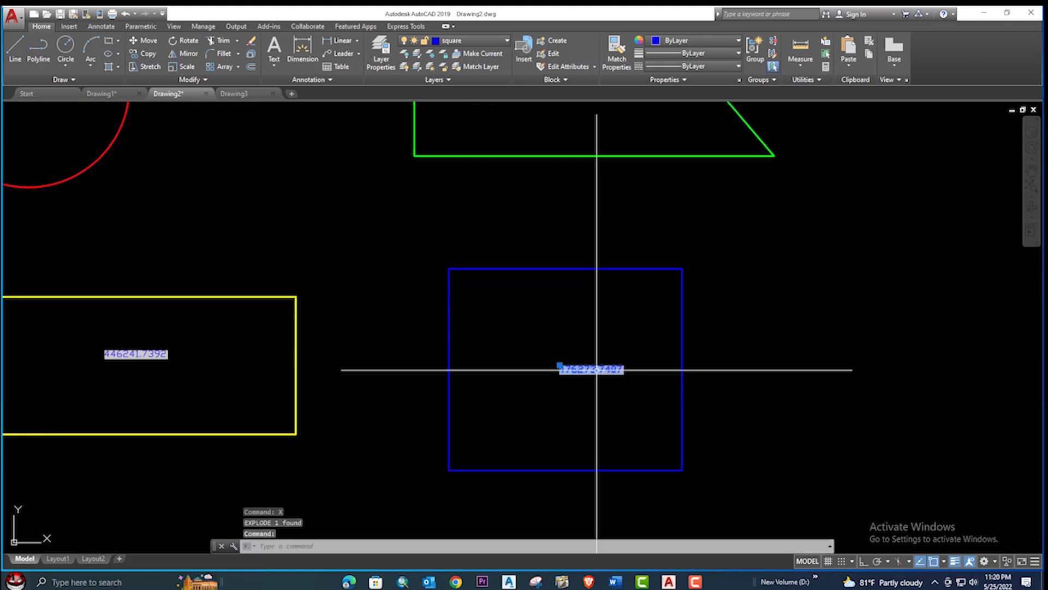
# Step: Select all area labels via Select Similar, put them on the text layer, and make it magenta
pyautogui.moveTo(215, 367)
pyautogui.mouseDown(button='middle')
pyautogui.moveTo(483, 383)
pyautogui.moveTo(473, 286)
pyautogui.moveTo(354, 209)
pyautogui.mouseUp(button='middle')
pyautogui.press('Return')
pyautogui.scroll(-3, 345, 175)
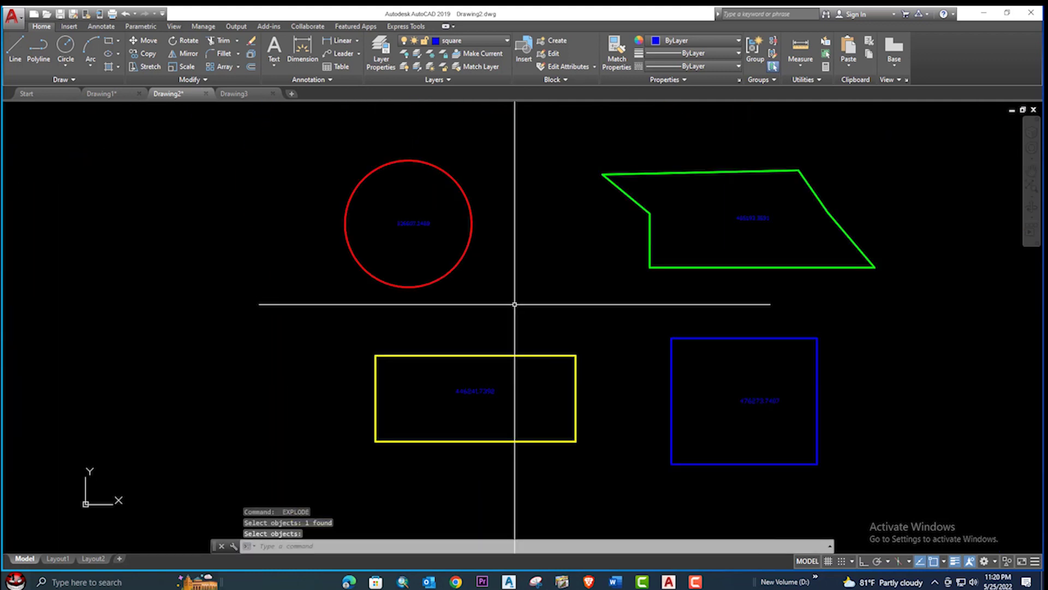
pyautogui.moveTo(515, 304); pyautogui.dragTo(344, 210, button='middle')
pyautogui.click(327, 171)
pyautogui.rightClick(338, 171)
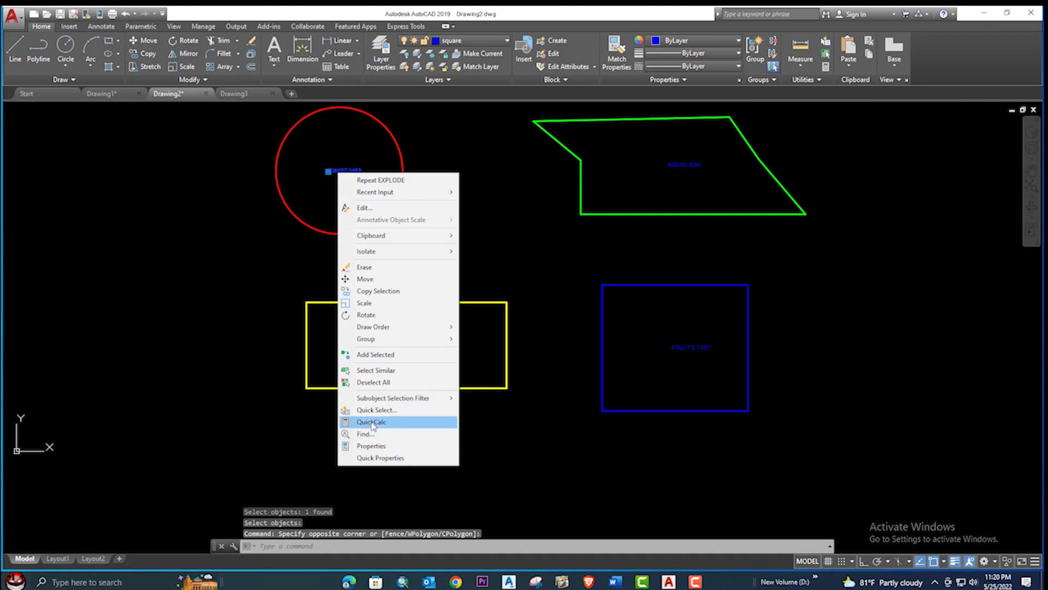
pyautogui.click(376, 370)
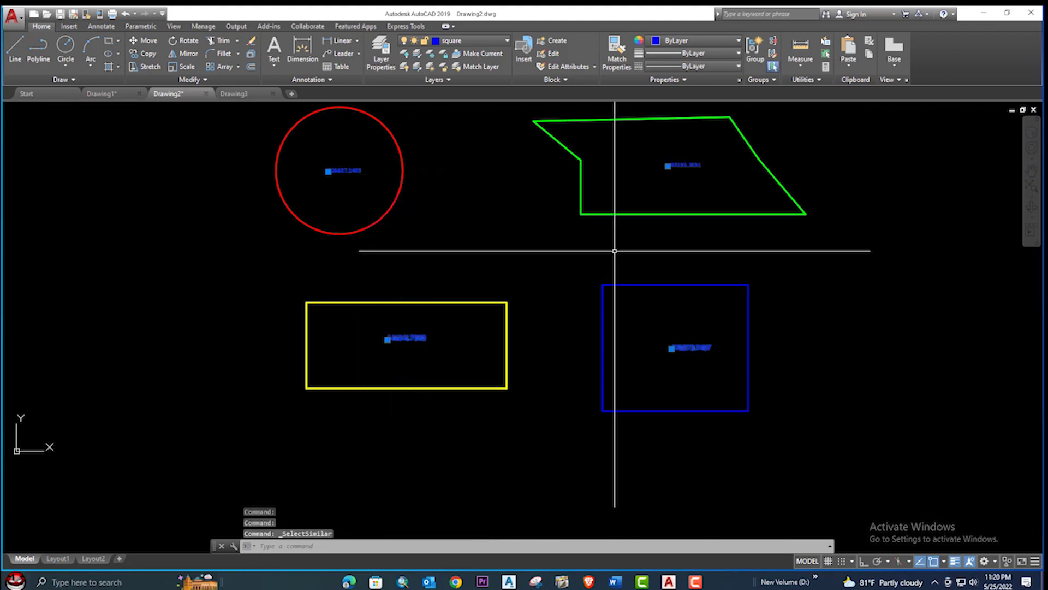
pyautogui.click(475, 44)
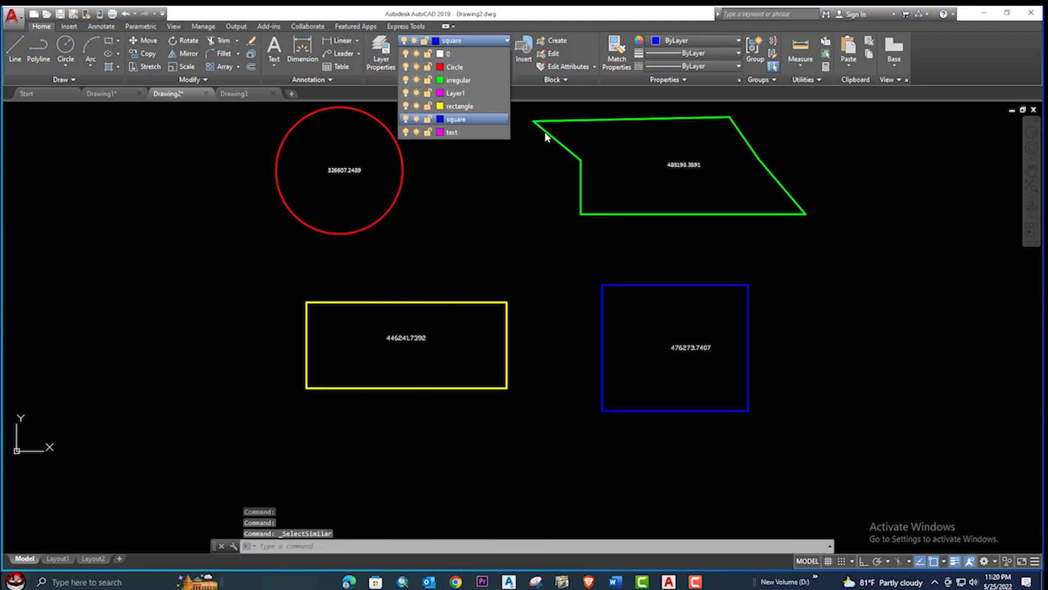
pyautogui.click(440, 132)
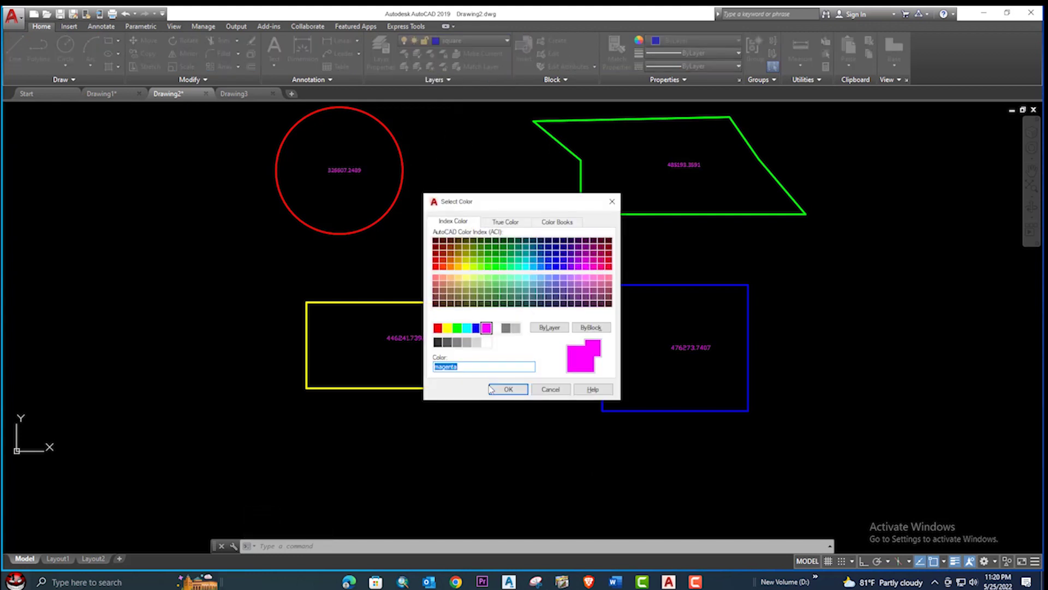
pyautogui.click(507, 389)
# Step: Check the layers of the green polyline, yellow rectangle and circle's area label
pyautogui.moveTo(612, 293); pyautogui.dragTo(499, 276, button='middle')
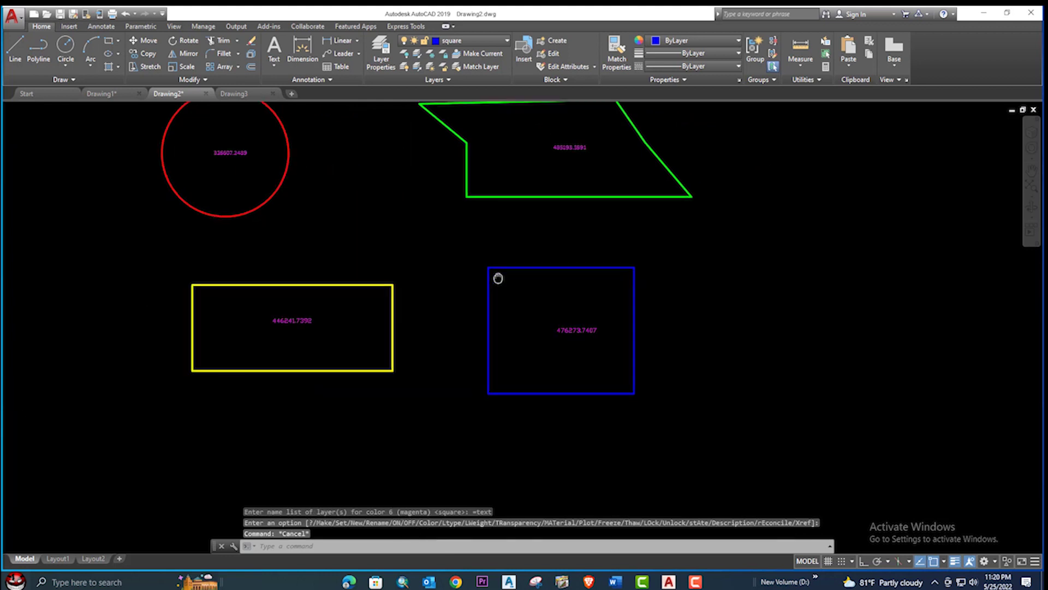
pyautogui.moveTo(517, 205); pyautogui.dragTo(527, 213, button='middle')
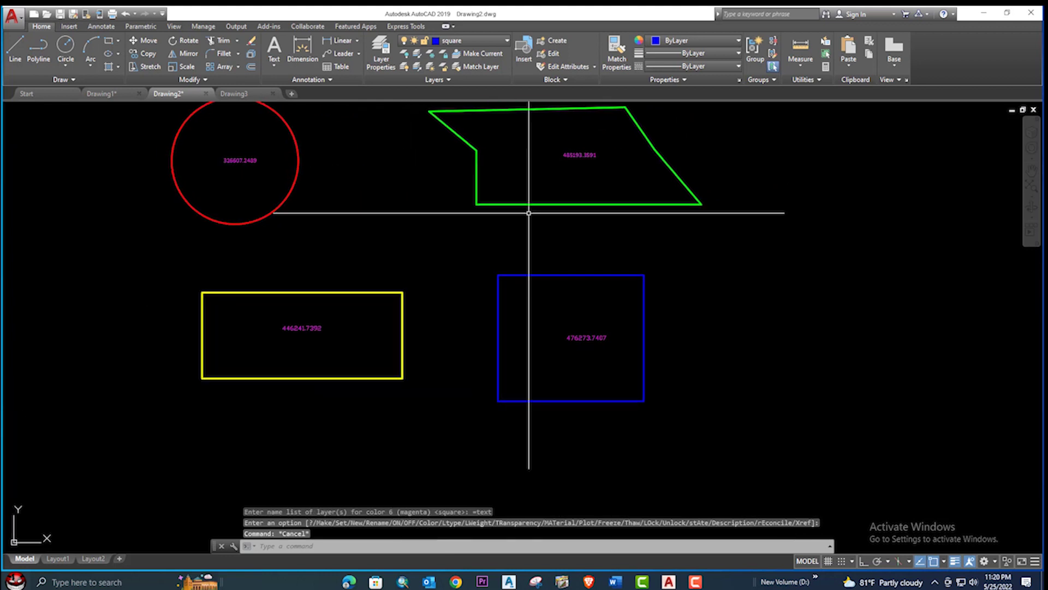
pyautogui.click(601, 205)
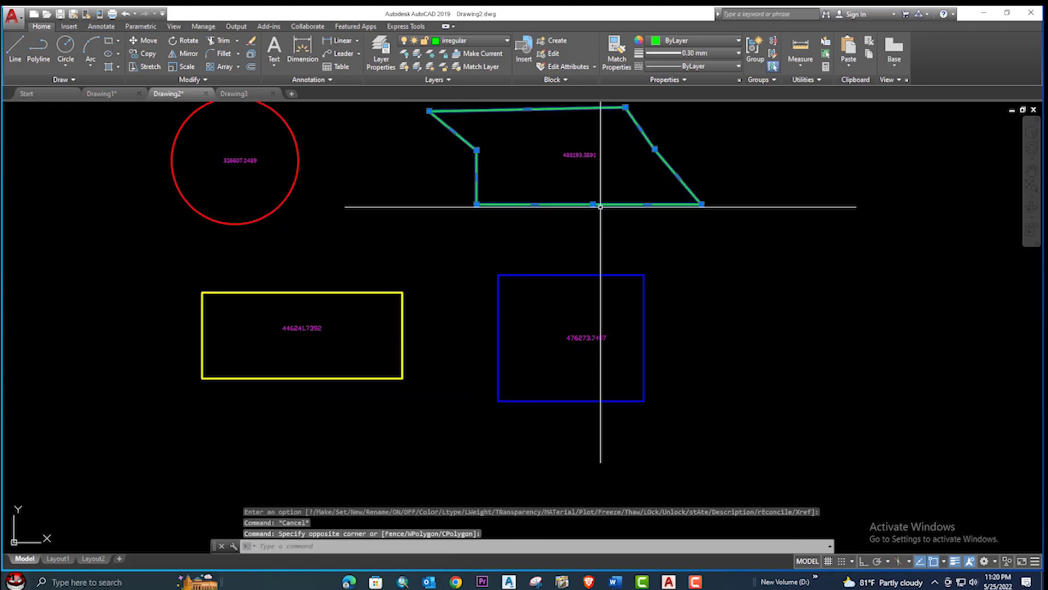
pyautogui.press('Escape')
pyautogui.click(339, 292)
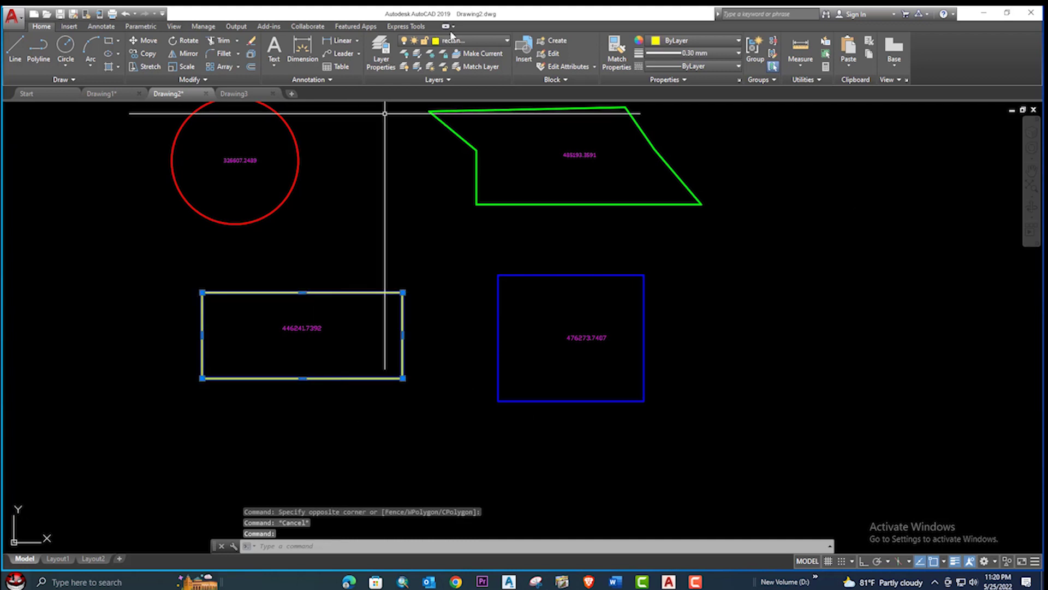
pyautogui.press('Escape')
pyautogui.click(249, 159)
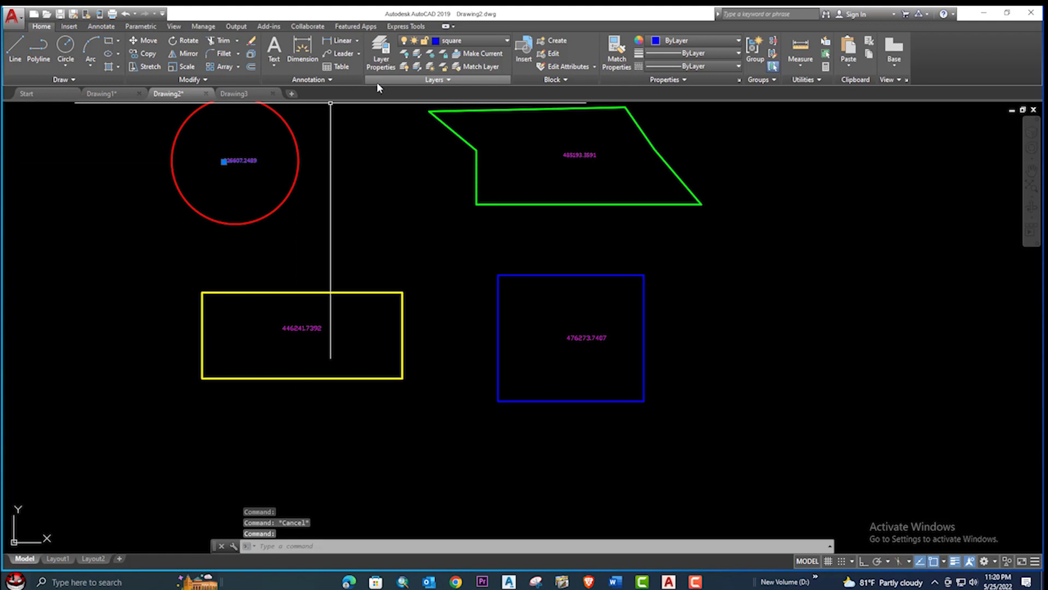
pyautogui.click(423, 41)
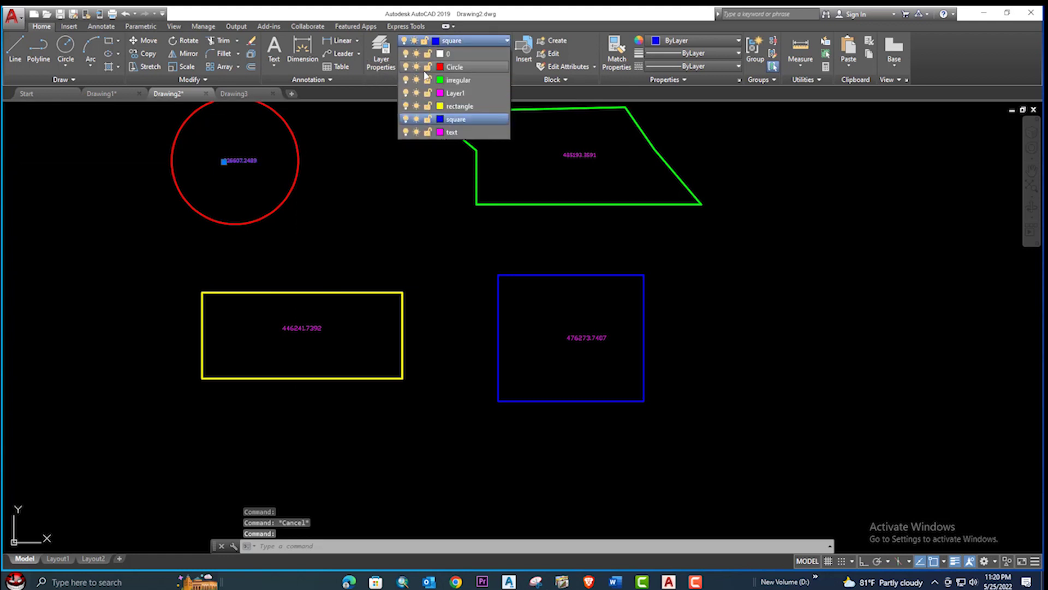
pyautogui.press('Escape')
pyautogui.scroll(-4, 506, 274)
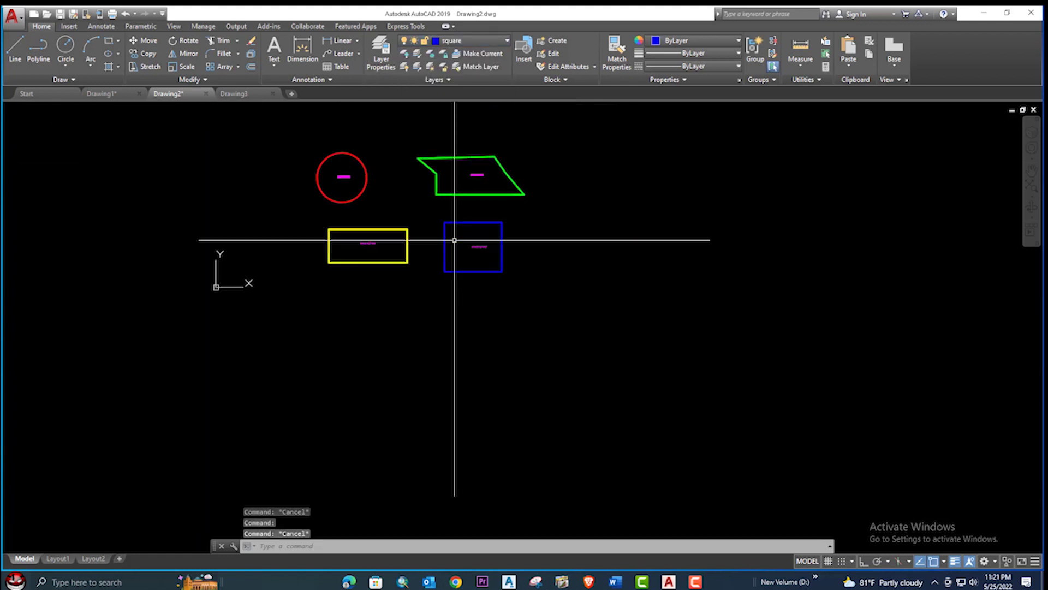
# Step: Run A2F on the circle, polyline, rectangle and square, placing the total-area field right of the square
pyautogui.scroll(2, 528, 267)
pyautogui.scroll(-2, 527, 267)
pyautogui.moveTo(533, 243); pyautogui.dragTo(534, 276, button='middle')
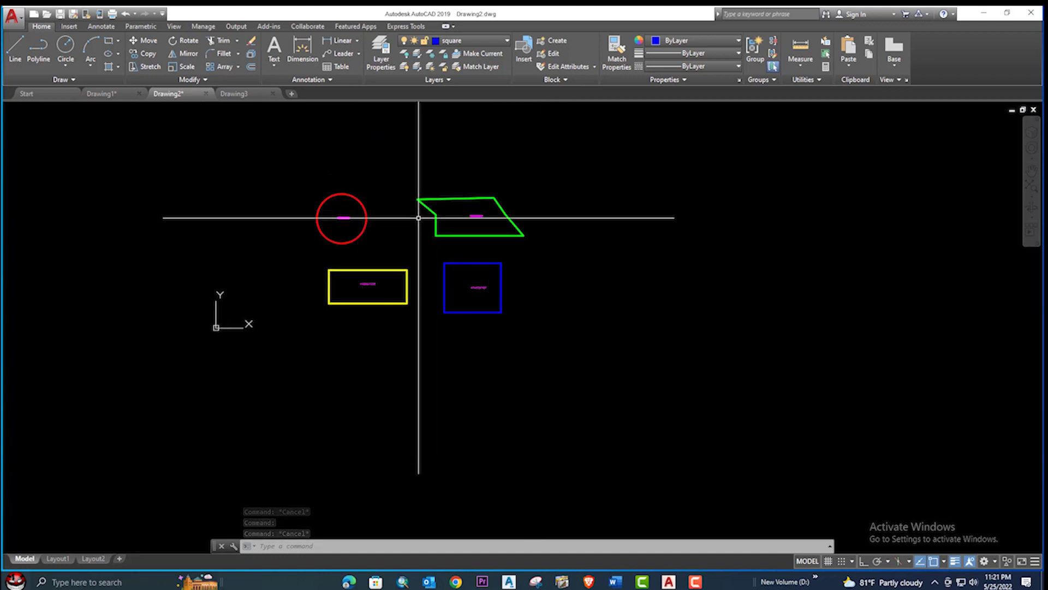
pyautogui.write('A2F')
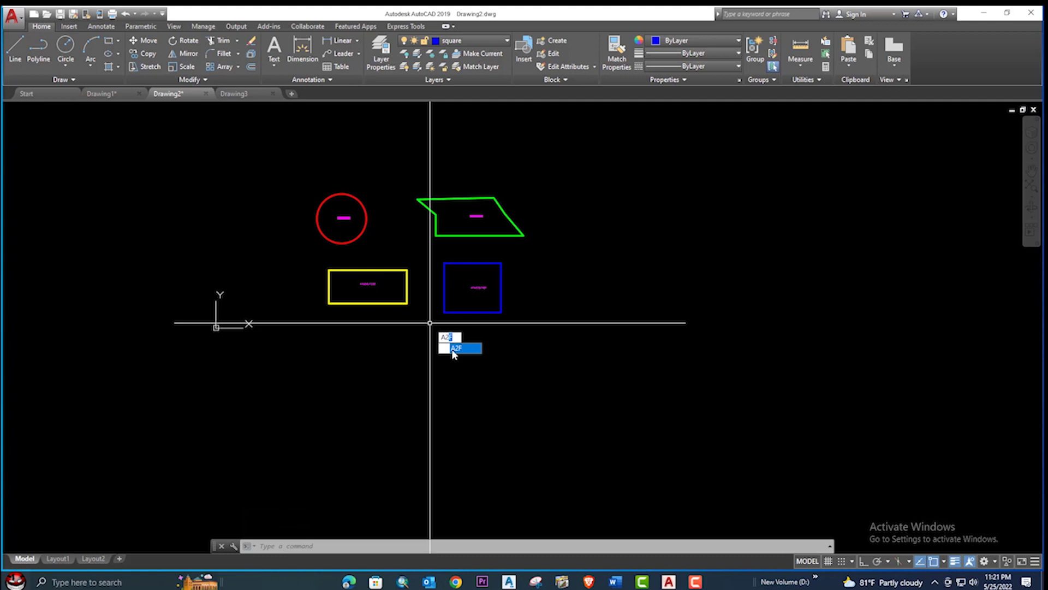
pyautogui.click(457, 348)
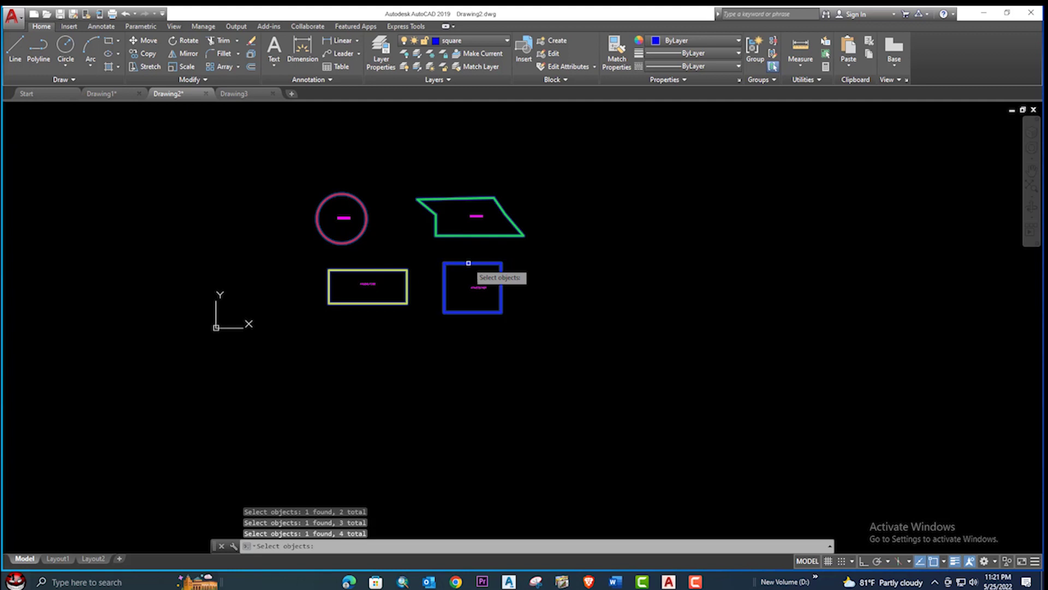
pyautogui.press('Return')
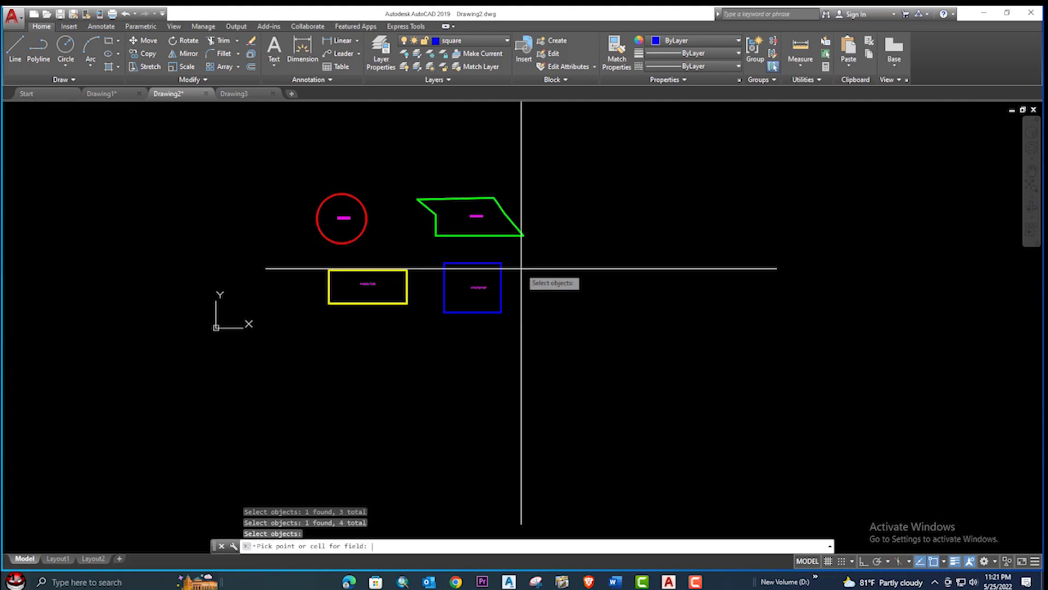
pyautogui.click(568, 268)
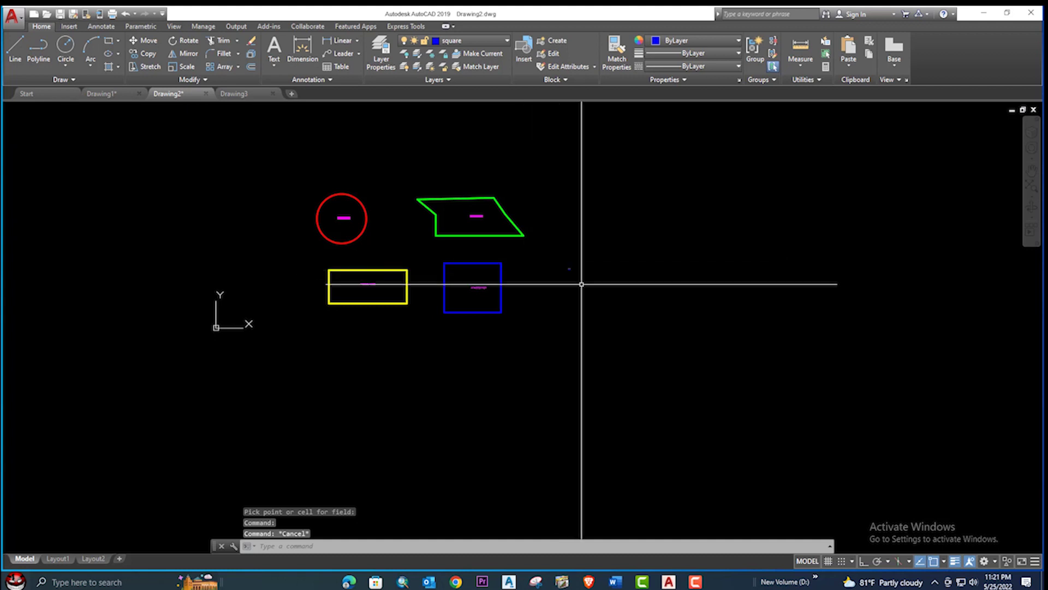
pyautogui.click(569, 268)
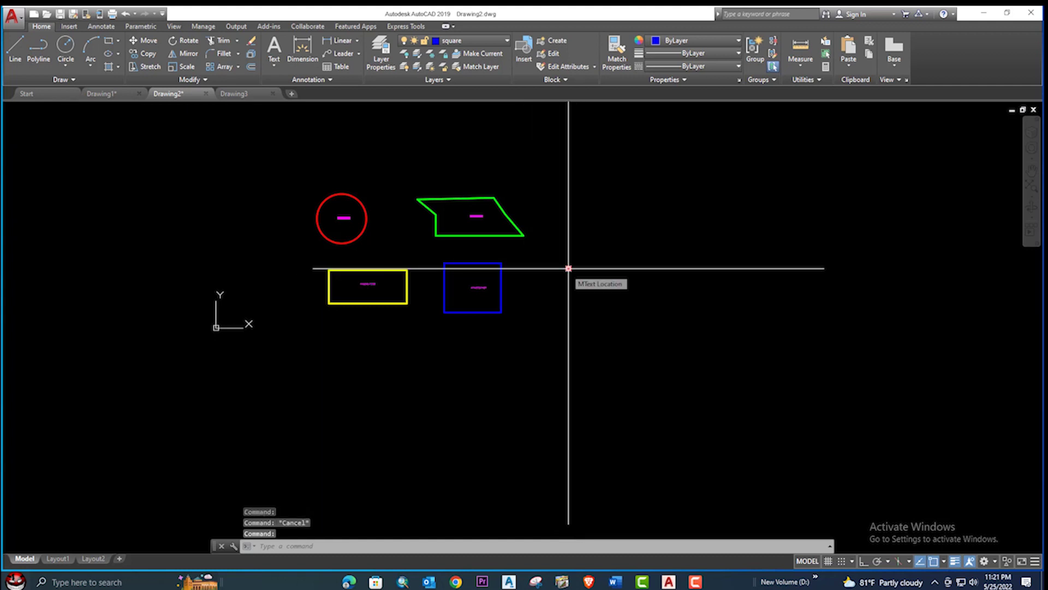
# Step: Scale the total-area field by a factor of 12
pyautogui.write('sc')
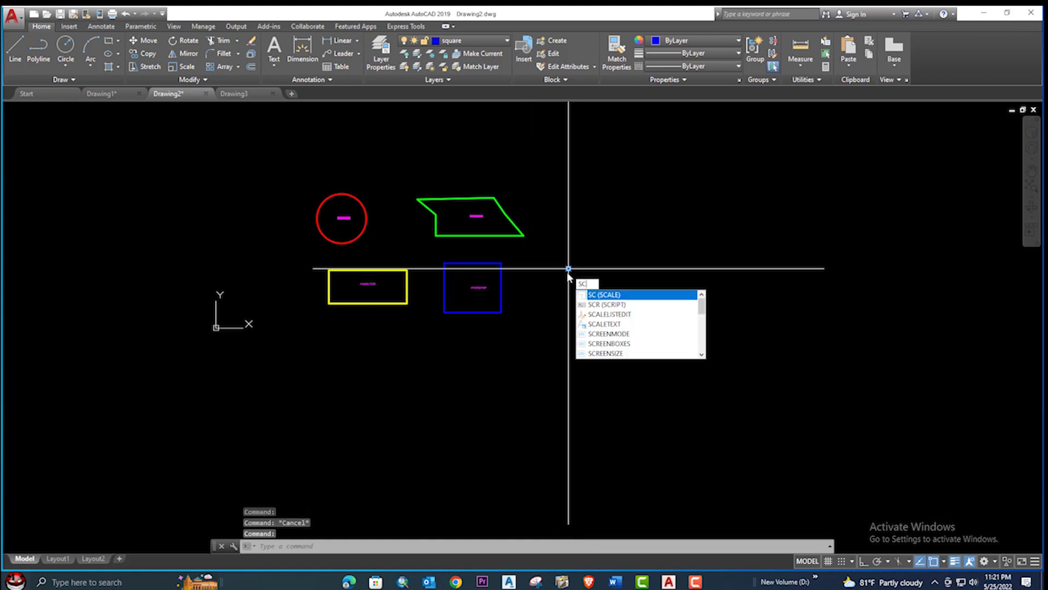
pyautogui.press('Return')
pyautogui.click(570, 270)
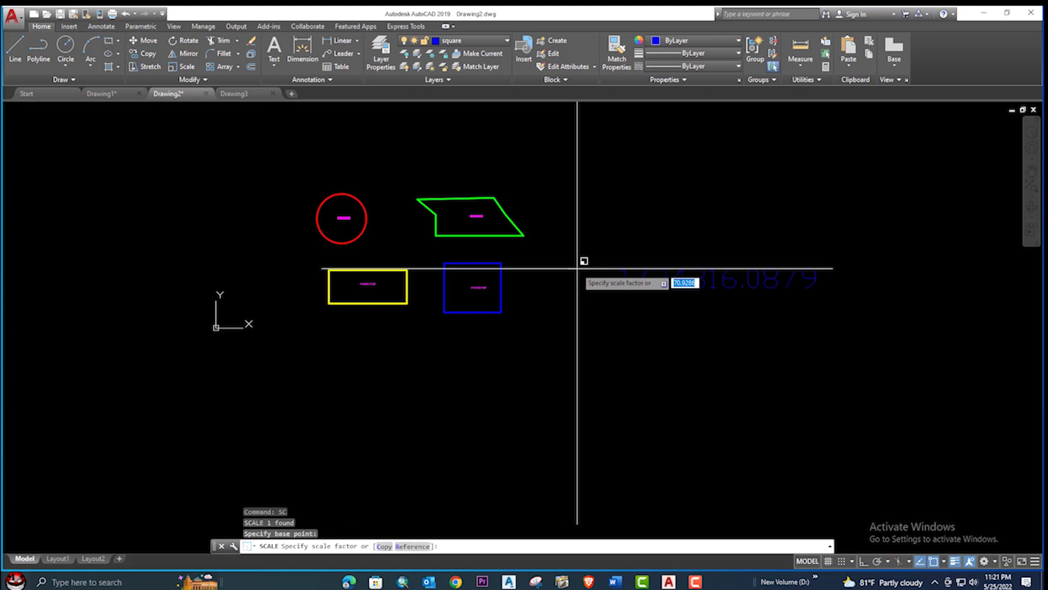
pyautogui.write('12')
pyautogui.press('Return')
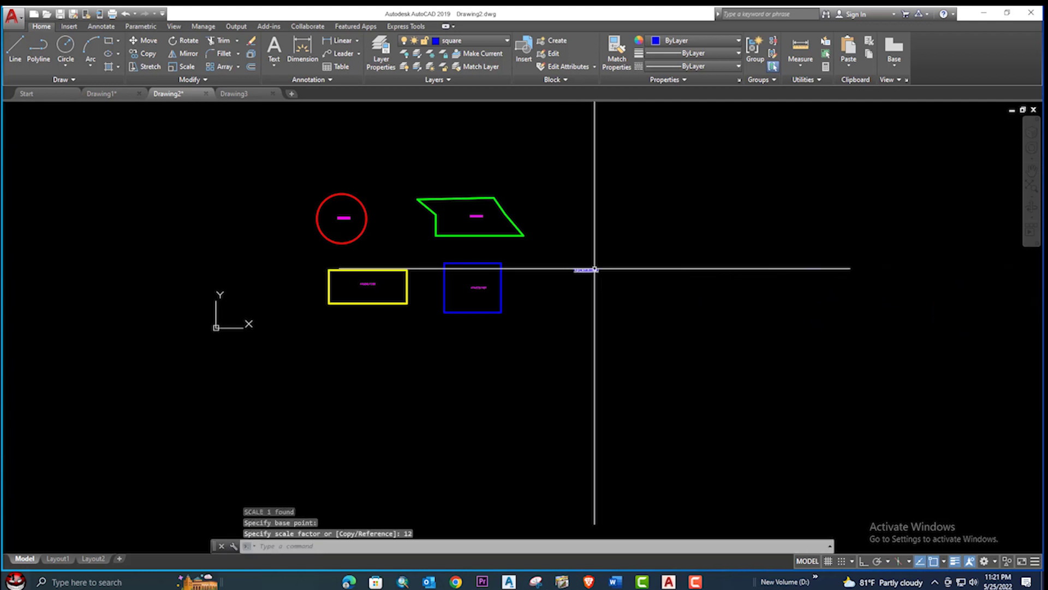
# Step: Explode the 1734316.0879 total label and move it onto the magenta text layer
pyautogui.scroll(4, 595, 269)
pyautogui.click(662, 286)
pyautogui.click(632, 237)
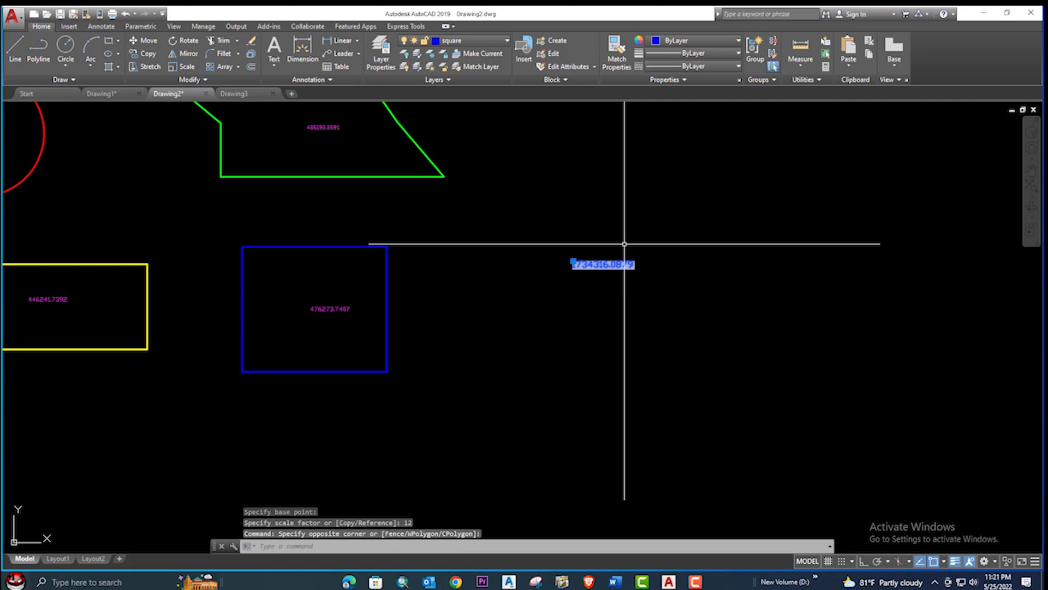
pyautogui.write('x')
pyautogui.press('Return')
pyautogui.click(617, 260)
pyautogui.scroll(2, 618, 264)
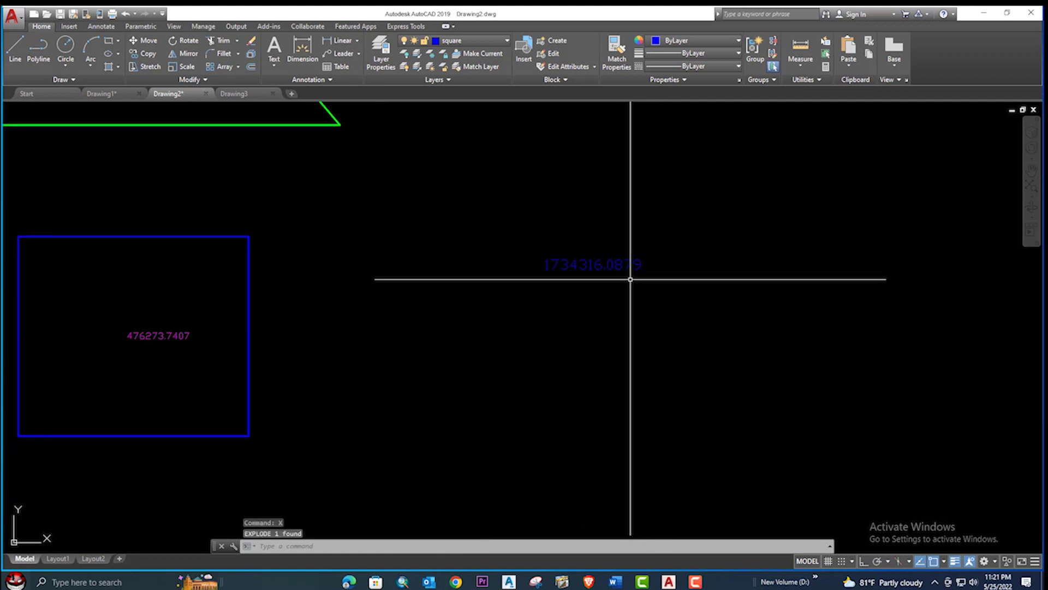
pyautogui.click(455, 44)
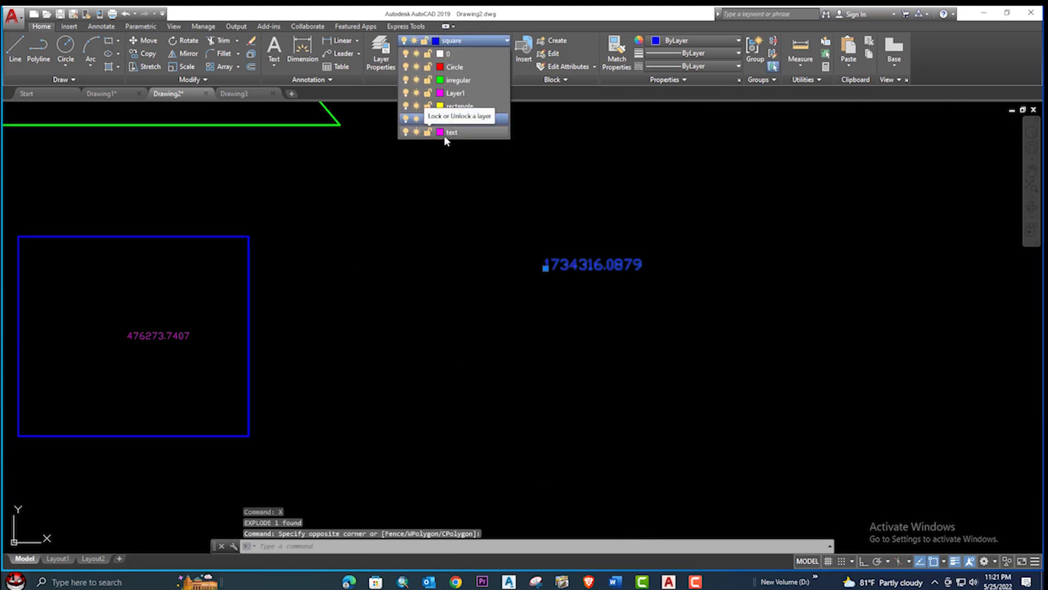
pyautogui.click(451, 132)
pyautogui.press('Escape')
# Step: Pan and zoom to show all four shapes with their labels
pyautogui.scroll(-4, 601, 273)
pyautogui.scroll(1, 617, 262)
pyautogui.scroll(4, 633, 257)
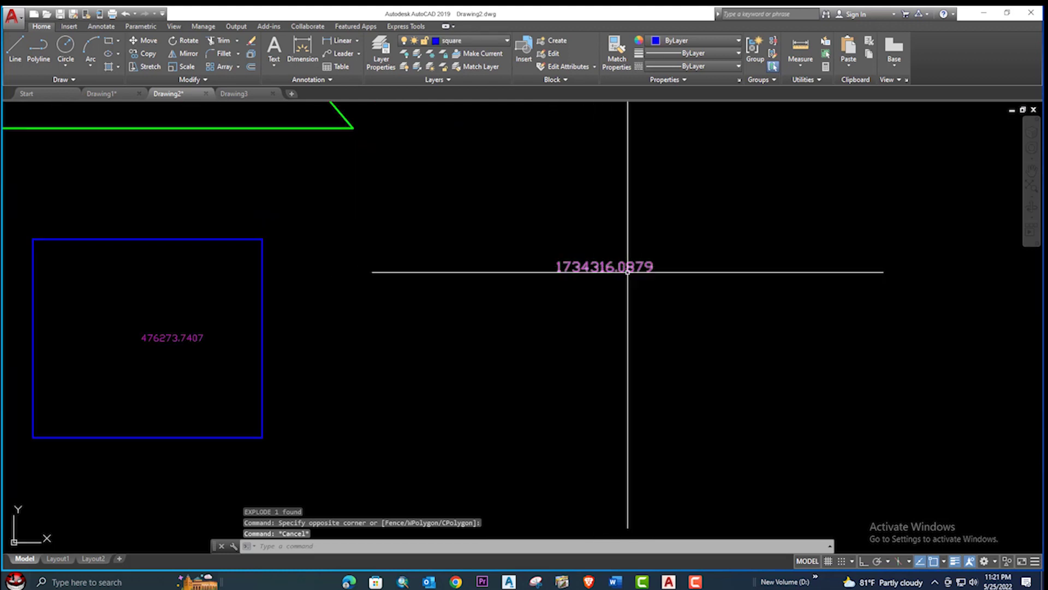
pyautogui.scroll(-4, 363, 286)
pyautogui.scroll(6, 356, 299)
pyautogui.scroll(-4, 441, 283)
pyautogui.moveTo(440, 284); pyautogui.dragTo(498, 289, button='middle')
pyautogui.moveTo(233, 286); pyautogui.dragTo(321, 367, button='middle')
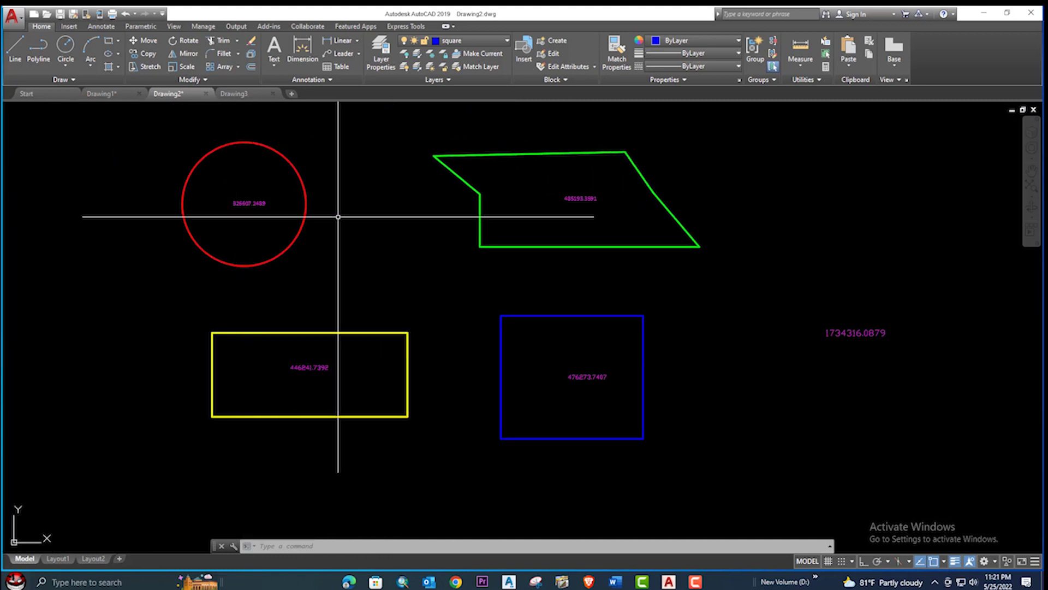
pyautogui.moveTo(335, 215); pyautogui.dragTo(196, 193, button='middle')
pyautogui.moveTo(681, 311)
pyautogui.mouseDown(button='middle')
pyautogui.moveTo(621, 280)
pyautogui.moveTo(639, 293)
pyautogui.mouseUp(button='middle')
pyautogui.scroll(-2, 620, 281)
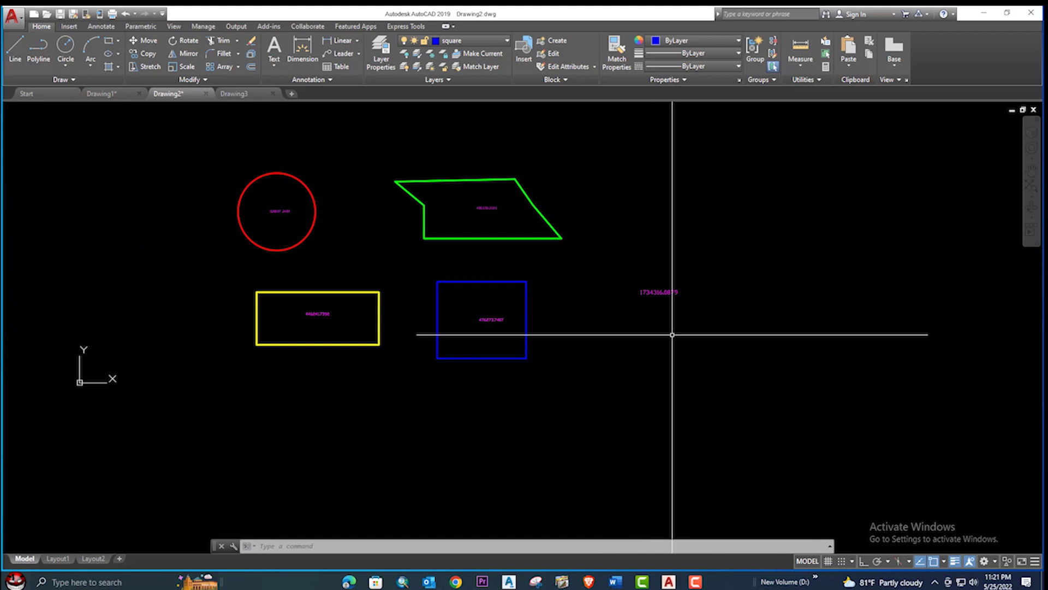